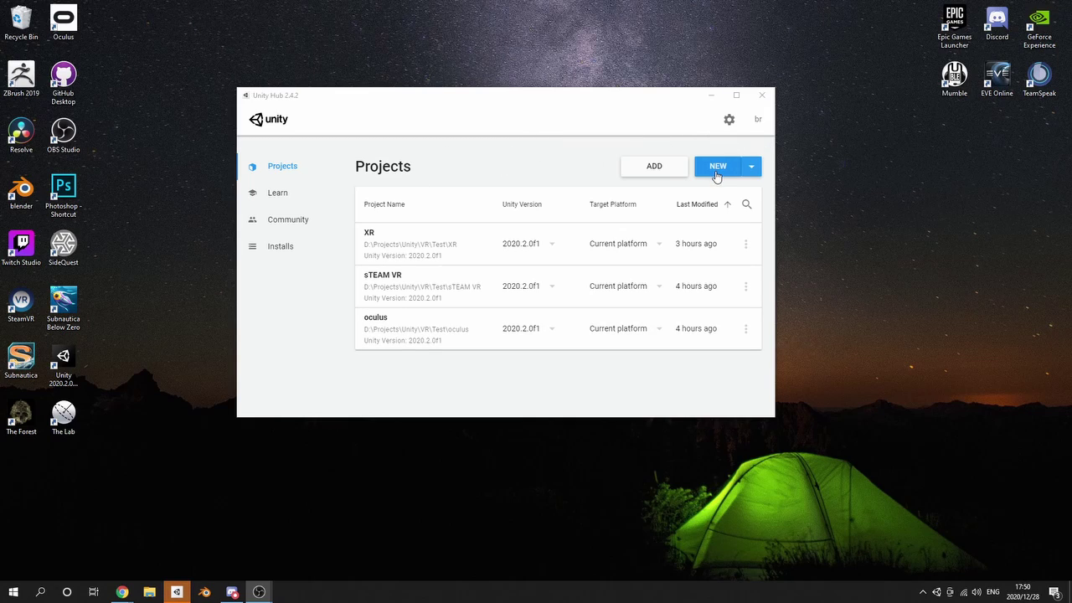
- Create a project named XRTest with Unity 2020.2.0f1 using the Universal Render Pipeline template
{"action": "left_click", "coordinate": [751, 168]}
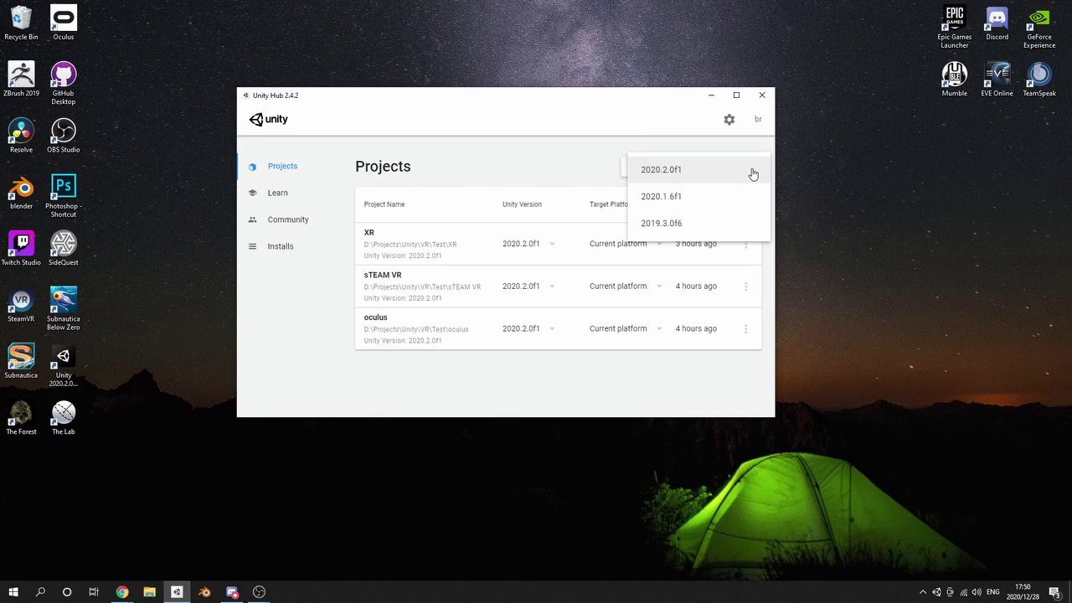
{"action": "left_click", "coordinate": [661, 171]}
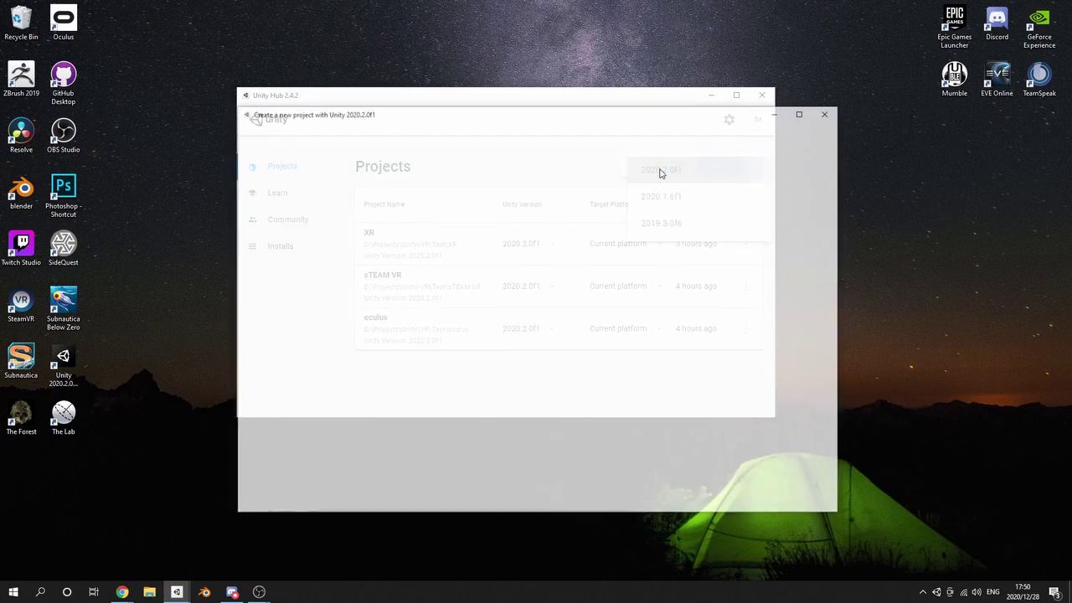
{"action": "left_click_drag", "start_coordinate": [589, 118], "coordinate": [605, 54]}
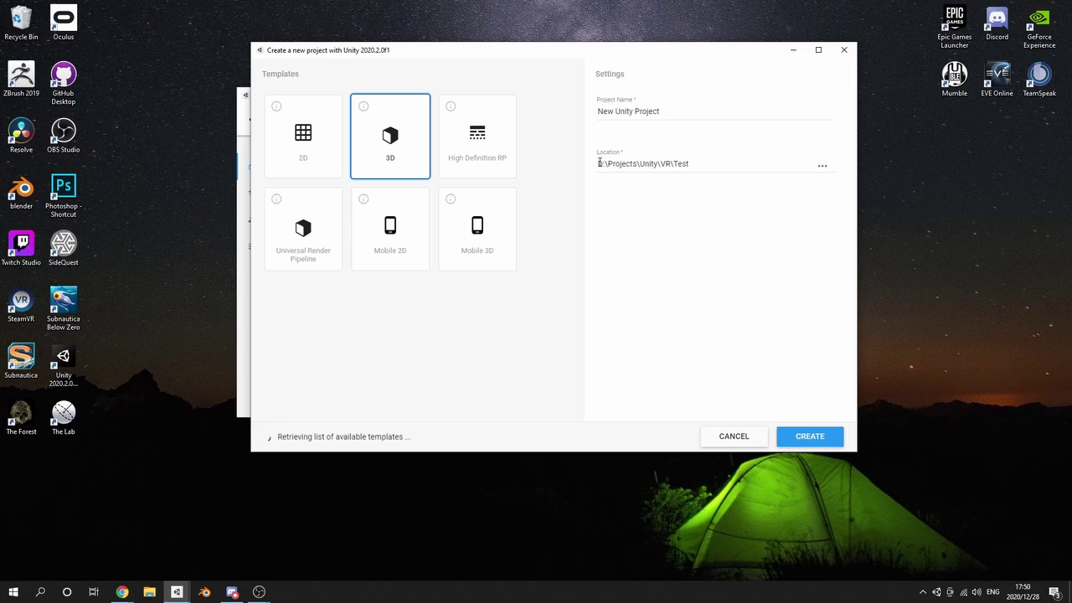
{"action": "left_click", "coordinate": [675, 110]}
{"action": "key", "text": "ctrl+a"}
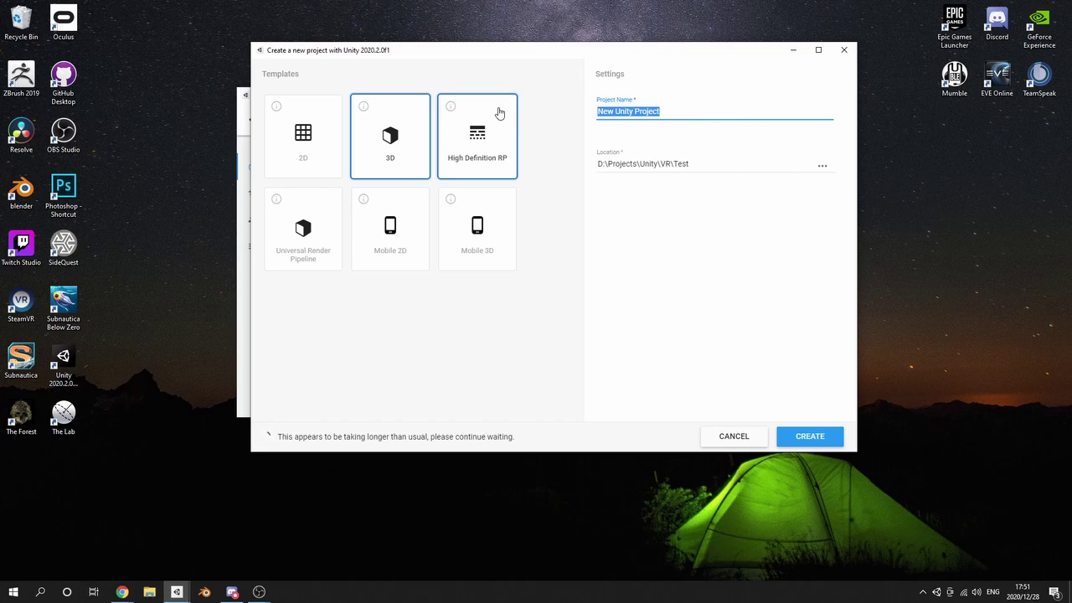
{"action": "type", "text": "XR"}
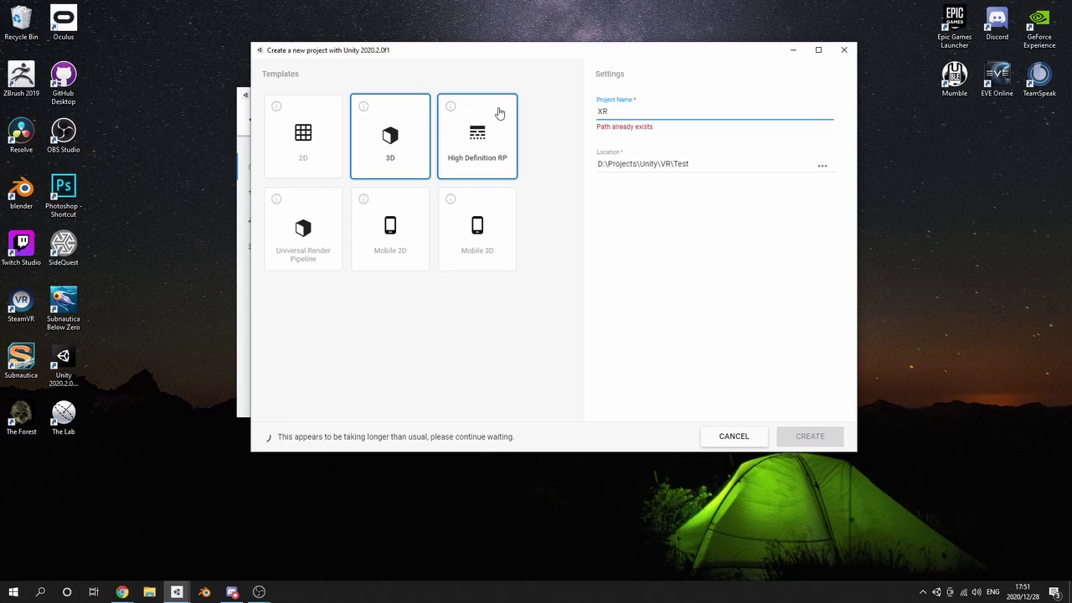
{"action": "type", "text": "Test"}
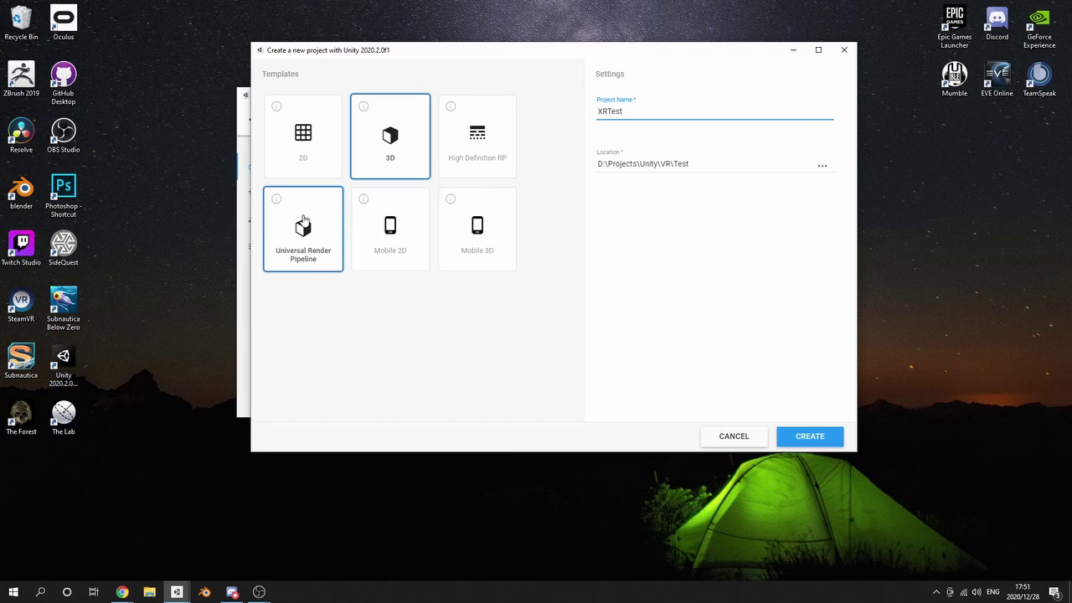
{"action": "left_click", "coordinate": [303, 227]}
{"action": "left_click", "coordinate": [792, 435]}
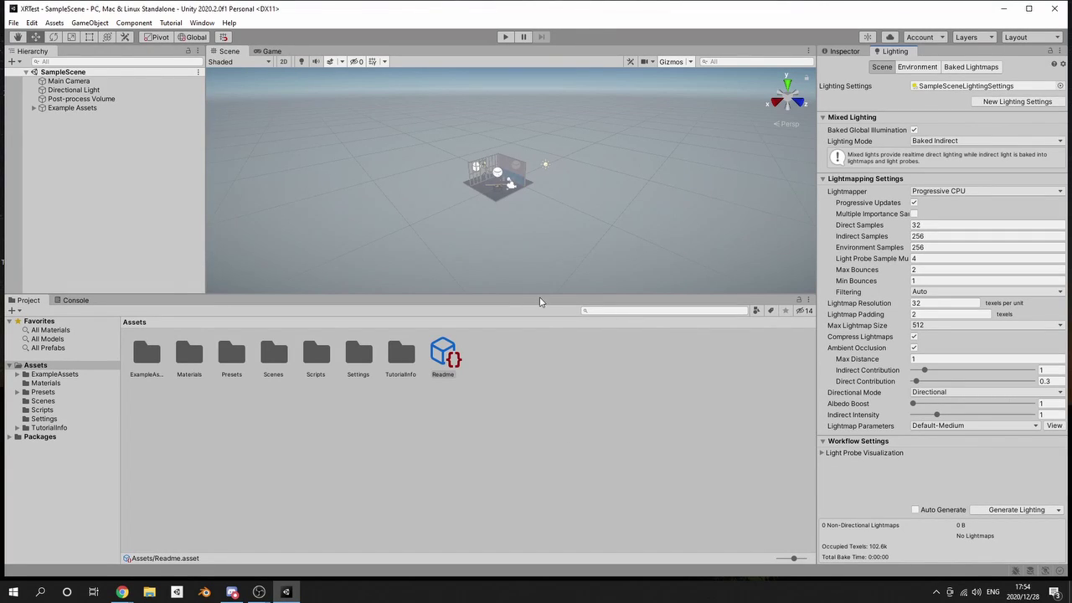
- Open the project's Scenes folder and create a new scene from the Basic (Built-in) template
{"action": "left_click_drag", "start_coordinate": [537, 296], "coordinate": [536, 366]}
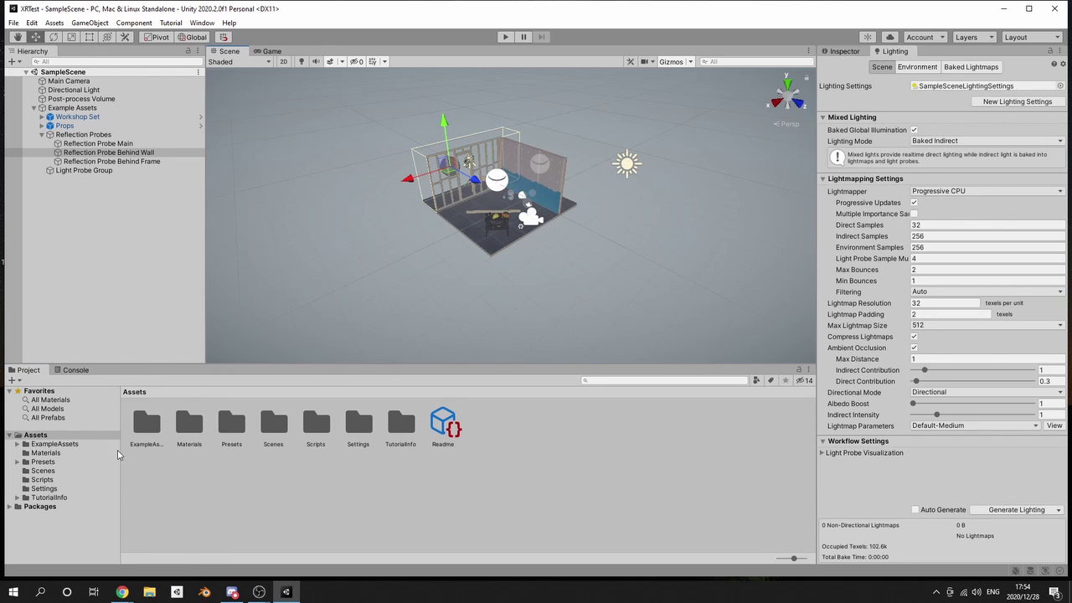
{"action": "double_click", "coordinate": [274, 425]}
{"action": "right_click", "coordinate": [260, 464]}
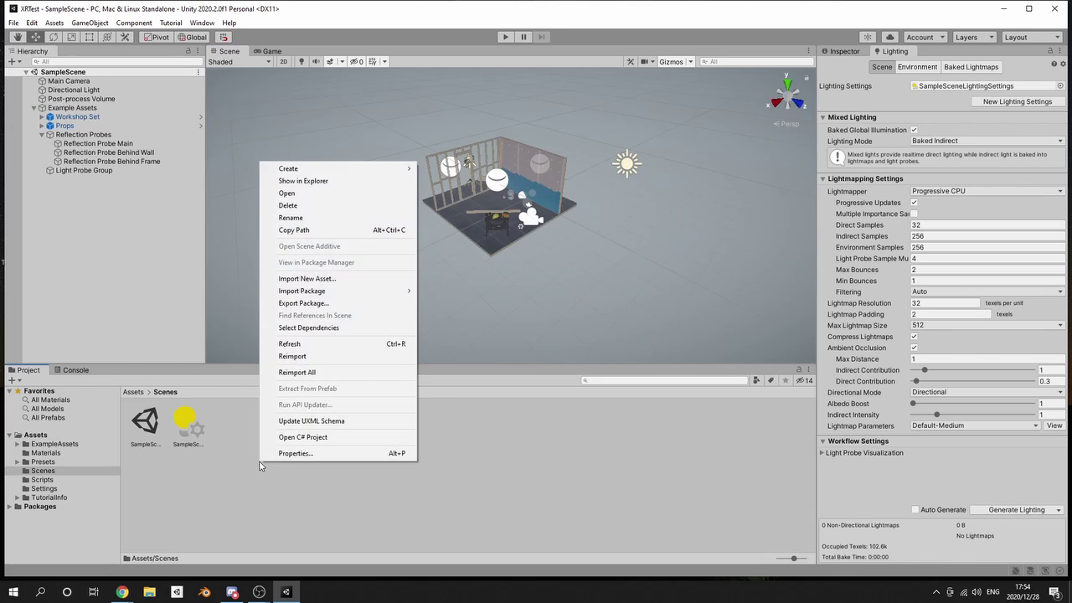
{"action": "left_click", "coordinate": [13, 22]}
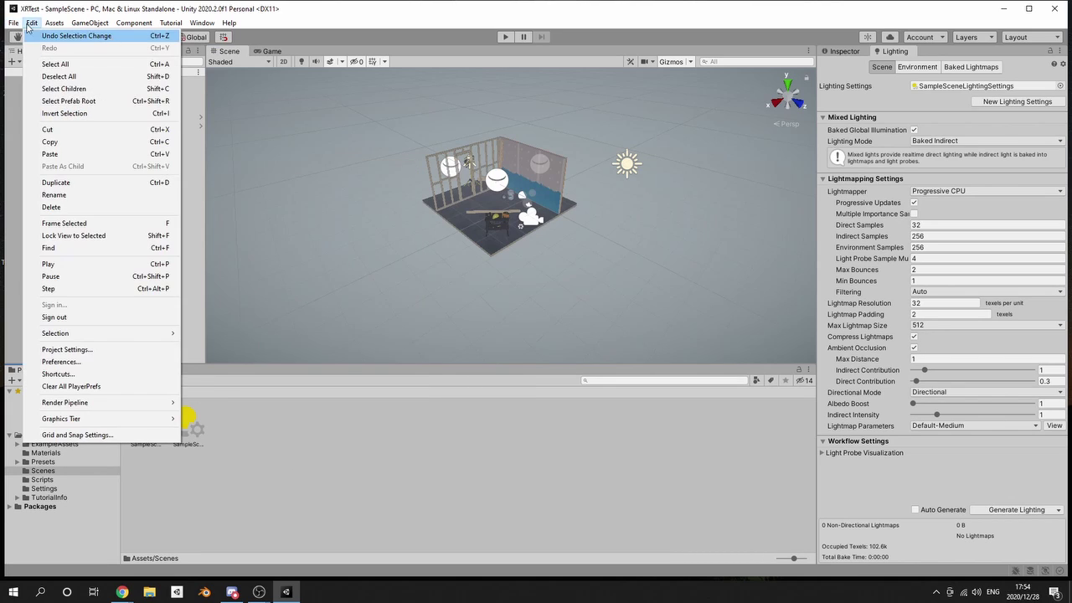
{"action": "left_click", "coordinate": [38, 35]}
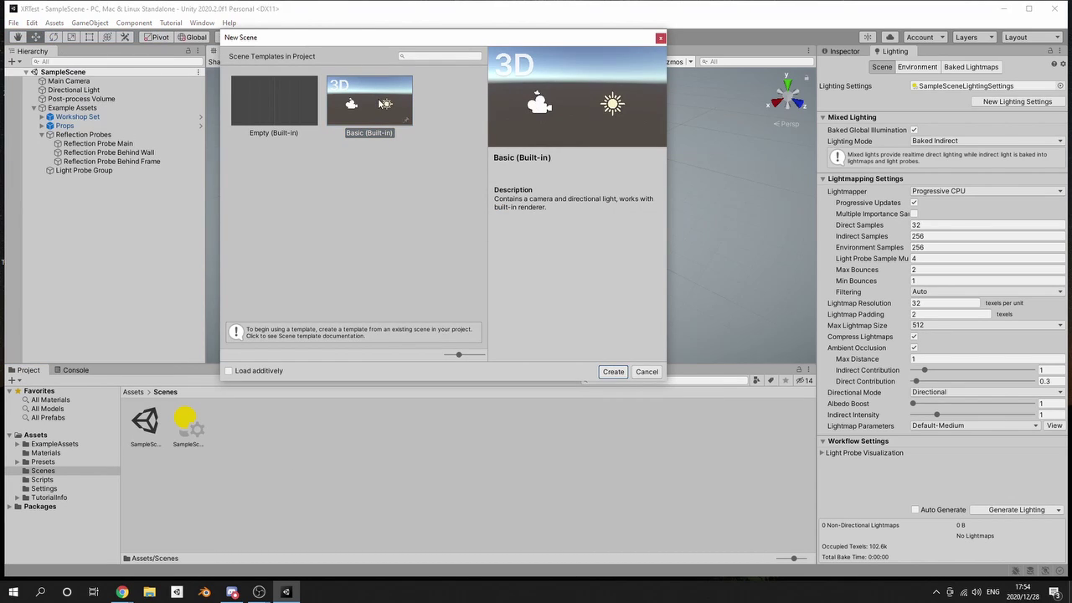
{"action": "left_click", "coordinate": [614, 373]}
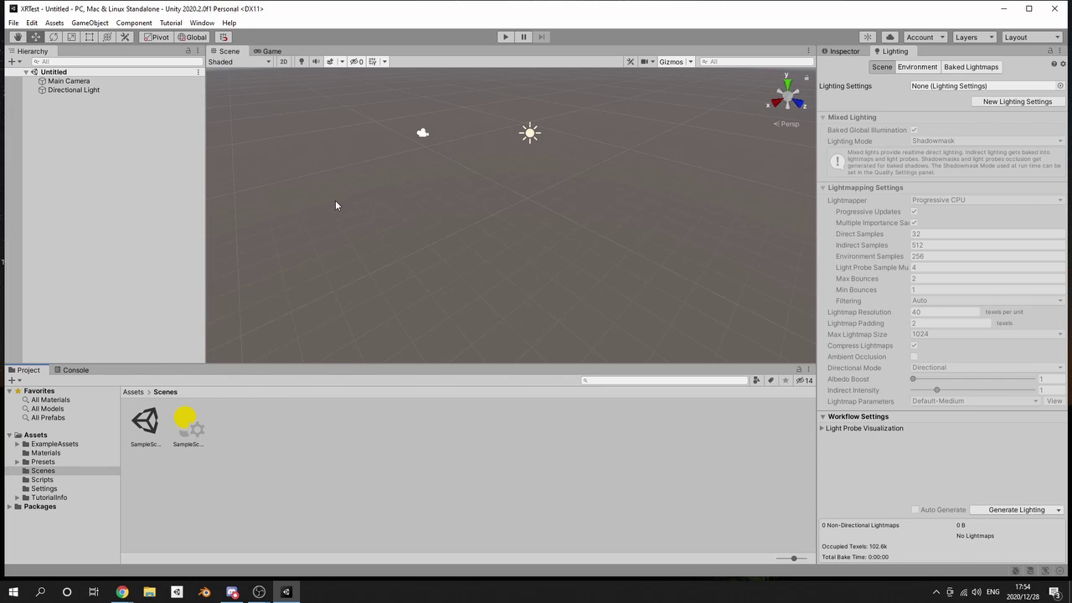
- Save the new scene as Test in the Scenes folder and delete its Main Camera
{"action": "key", "text": "ctrl+s"}
{"action": "double_click", "coordinate": [130, 145]}
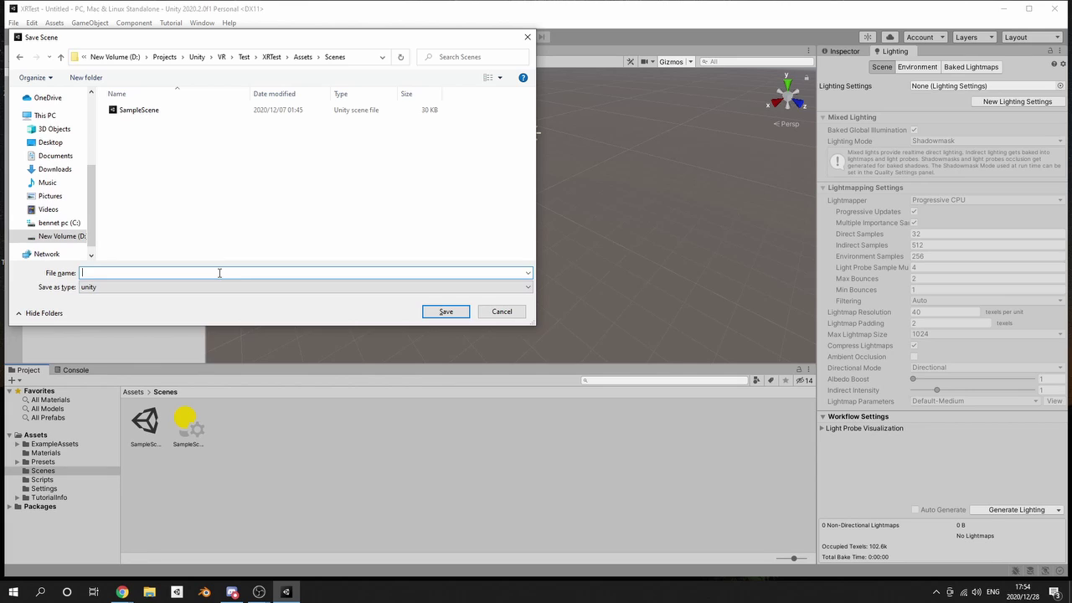
{"action": "type", "text": "Test"}
{"action": "key", "text": "Return"}
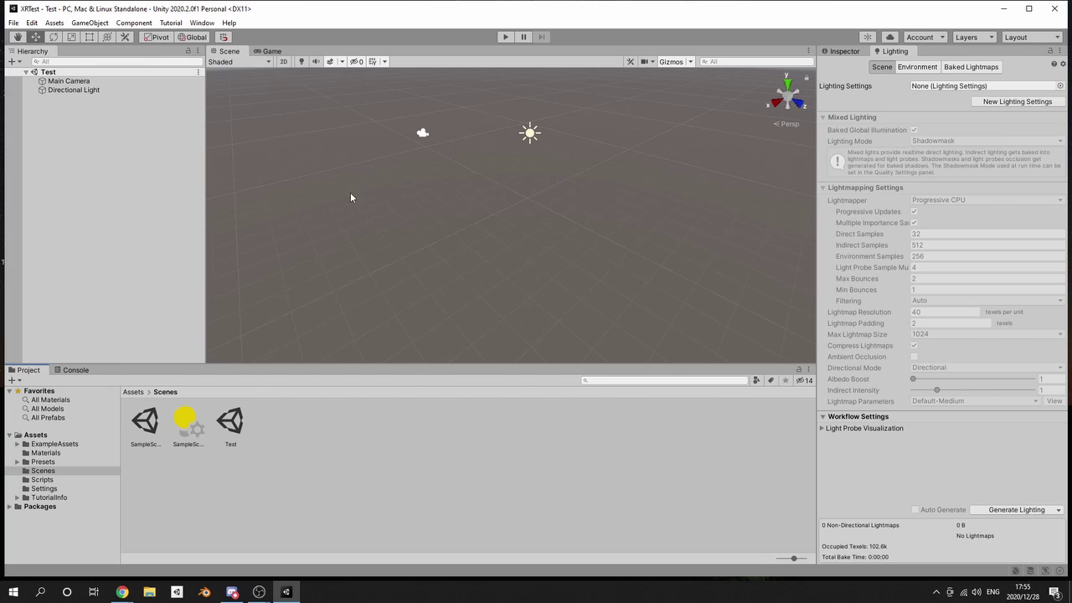
{"action": "left_click", "coordinate": [83, 82]}
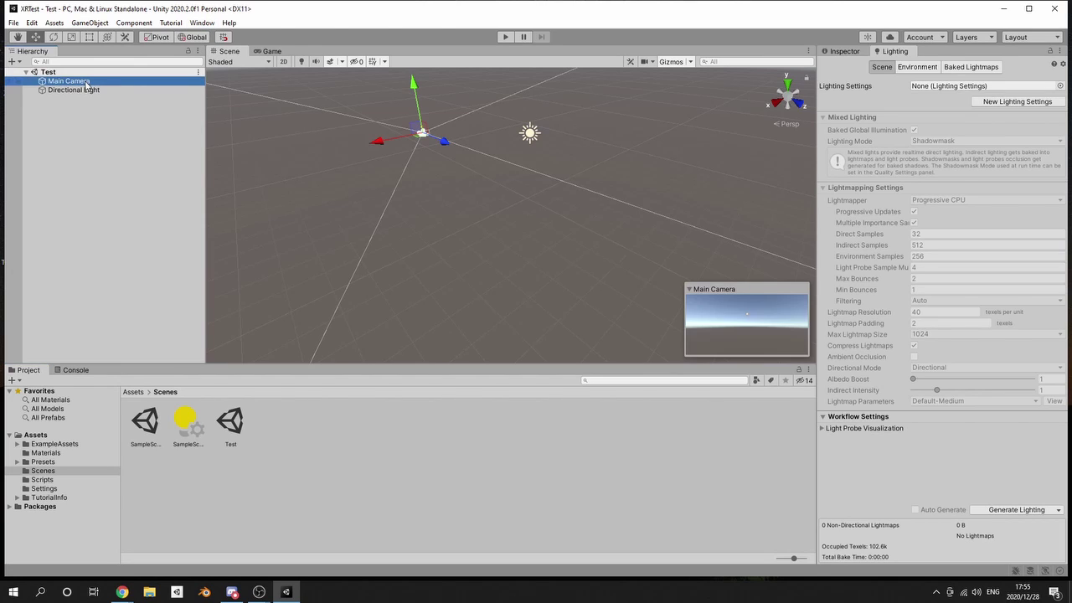
{"action": "key", "text": "Delete"}
- Enable preview packages and the display of dependencies in the Package Manager's advanced project settings
{"action": "left_click", "coordinate": [201, 23]}
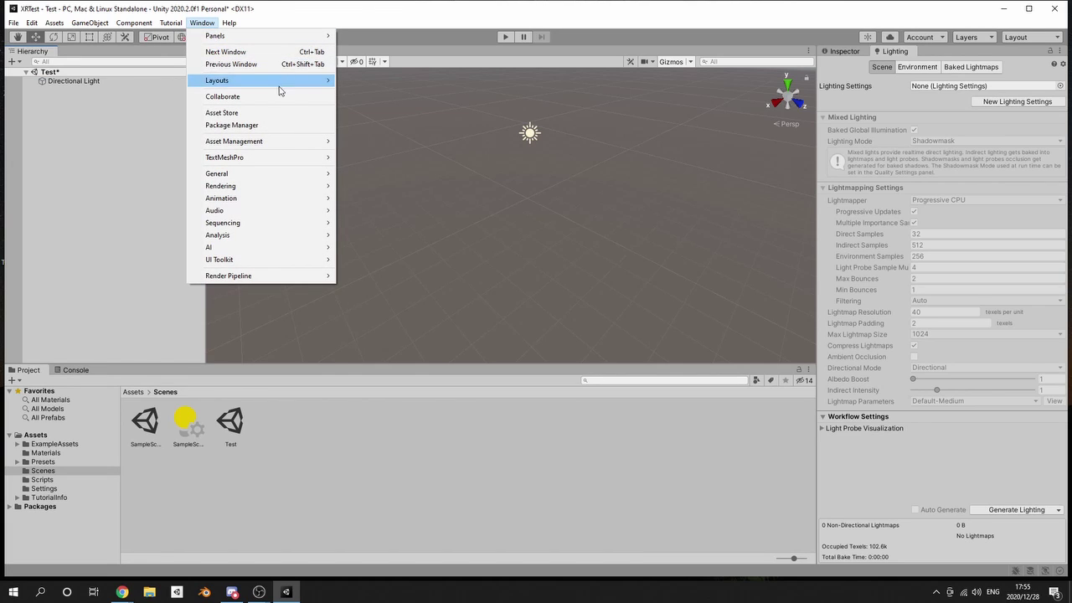
{"action": "left_click", "coordinate": [258, 125]}
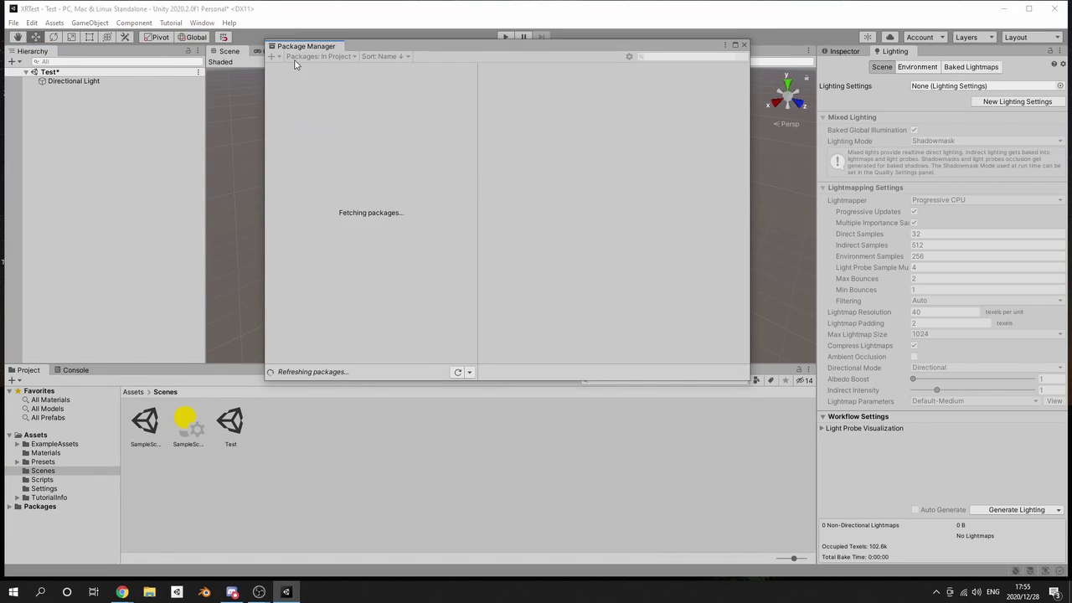
{"action": "mouse_move", "coordinate": [390, 48]}
{"action": "left_mouse_down"}
{"action": "mouse_move", "coordinate": [360, 48]}
{"action": "mouse_move", "coordinate": [402, 48]}
{"action": "mouse_move", "coordinate": [343, 45]}
{"action": "mouse_move", "coordinate": [380, 43]}
{"action": "left_mouse_up"}
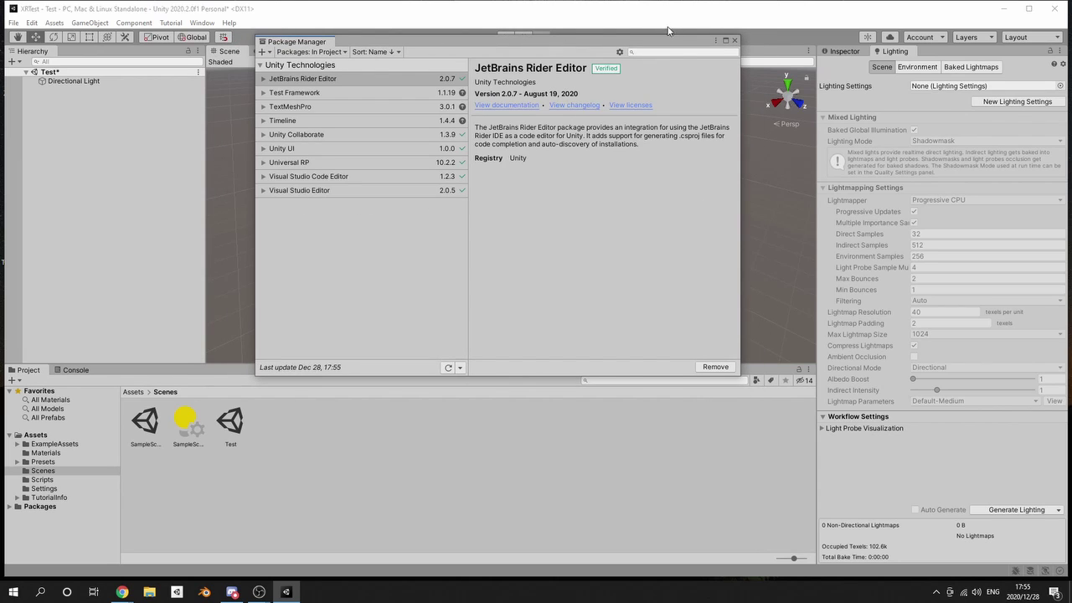
{"action": "left_click", "coordinate": [620, 52]}
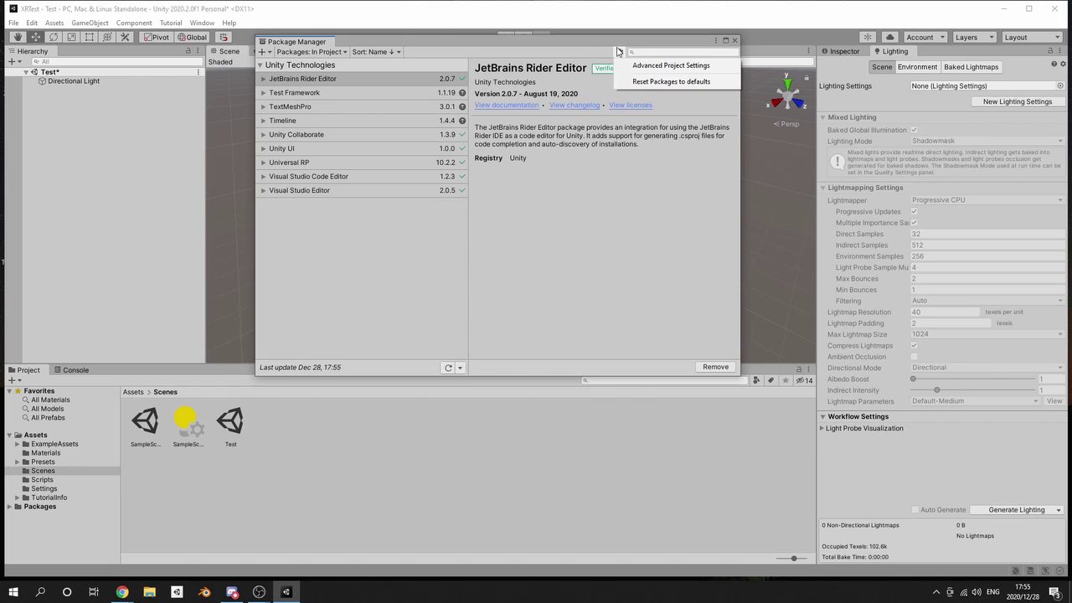
{"action": "left_click", "coordinate": [687, 70]}
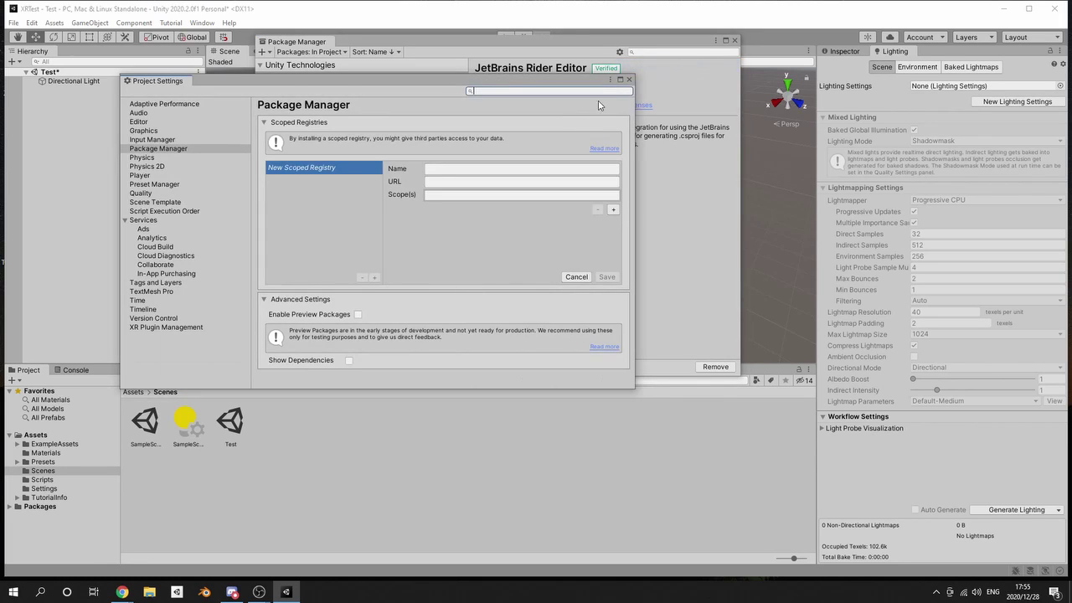
{"action": "left_click", "coordinate": [357, 315]}
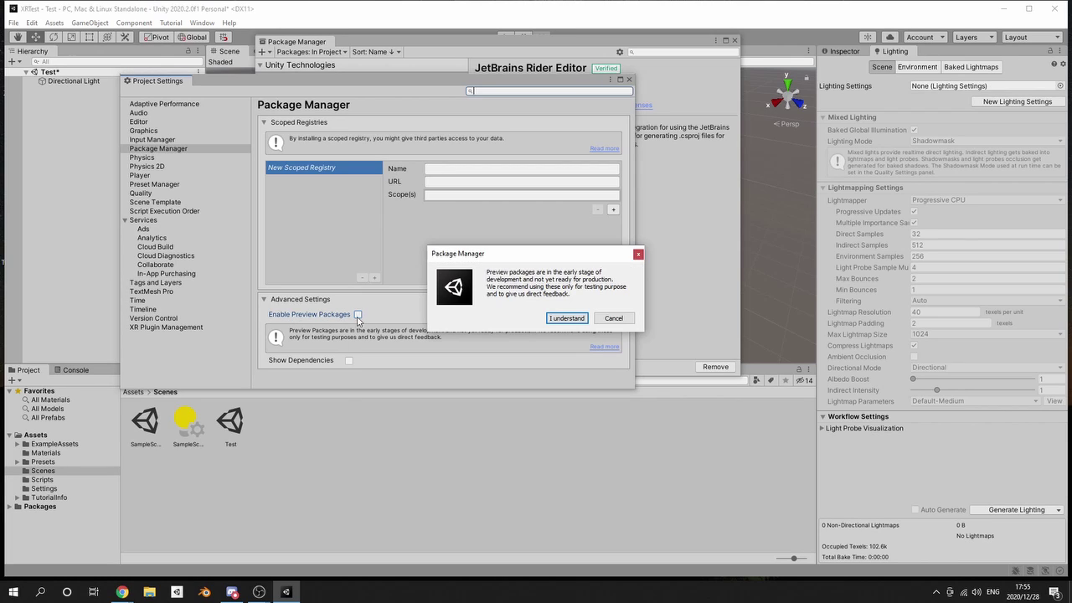
{"action": "left_click", "coordinate": [568, 319]}
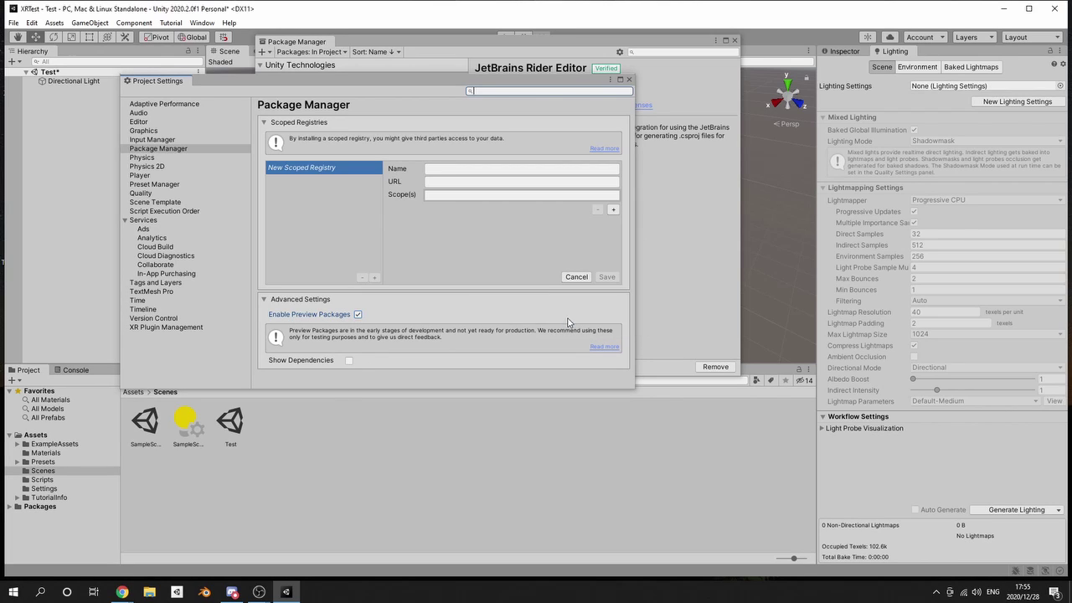
{"action": "left_click", "coordinate": [348, 361]}
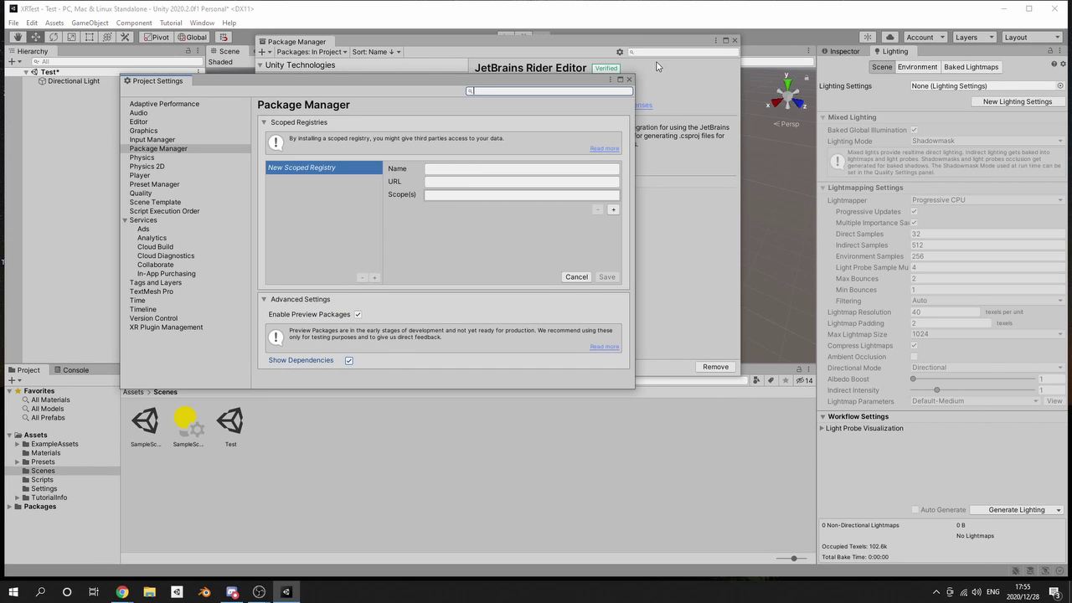
{"action": "left_click", "coordinate": [629, 80]}
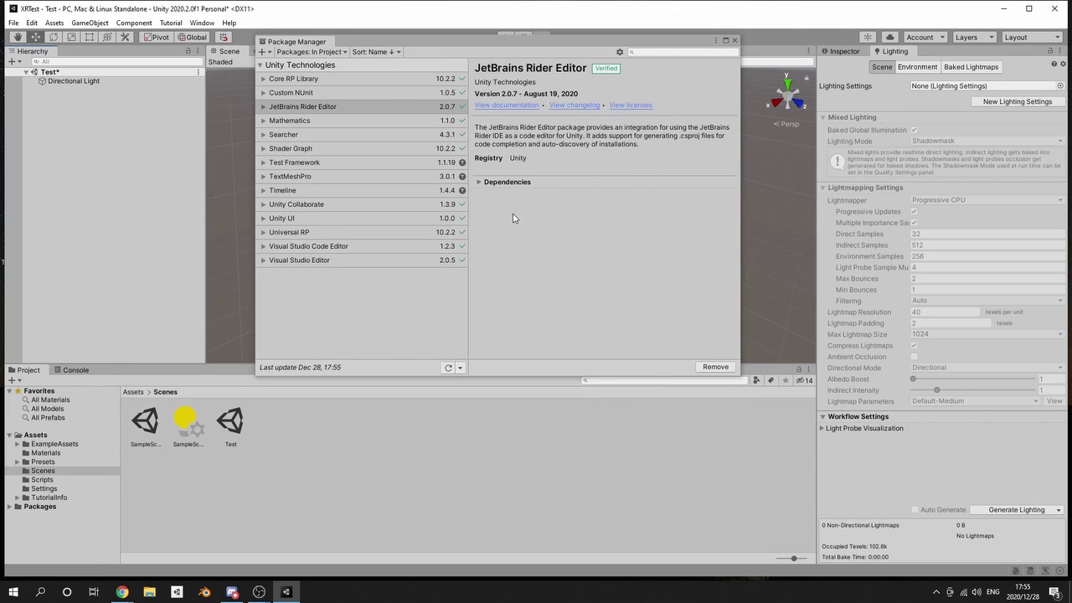
- List the Unity Registry packages and install XR Interaction Toolkit 0.10.0-preview.7
{"action": "left_click", "coordinate": [320, 53]}
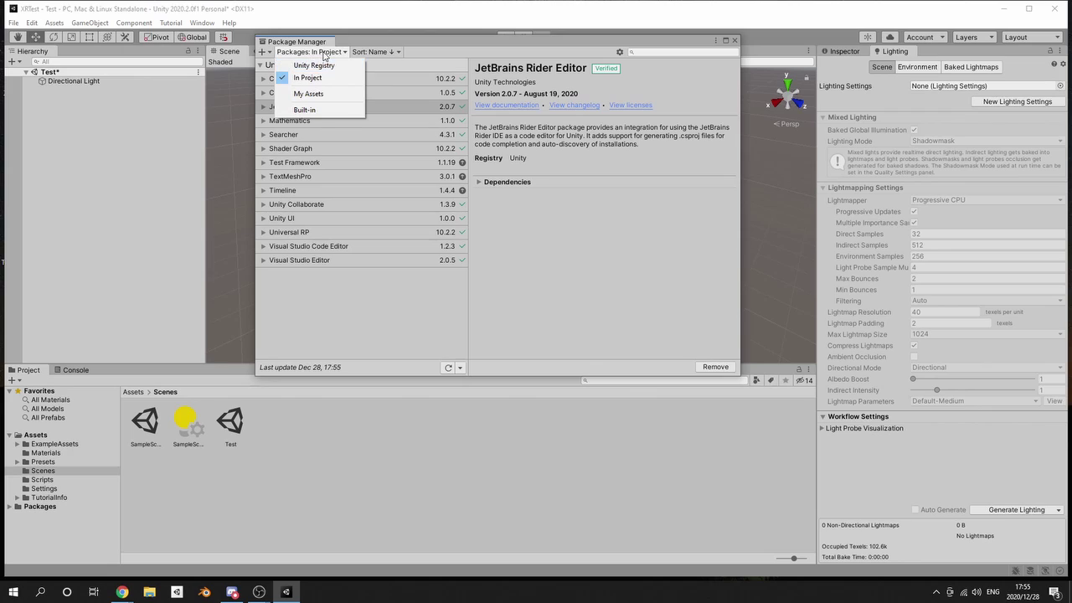
{"action": "left_click", "coordinate": [373, 39]}
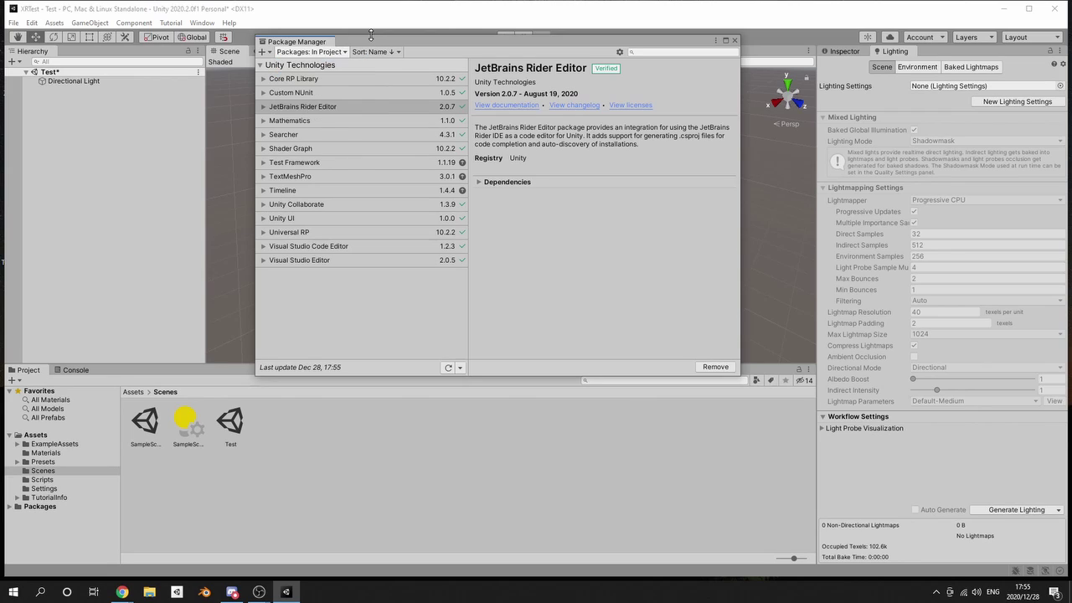
{"action": "left_click", "coordinate": [330, 53]}
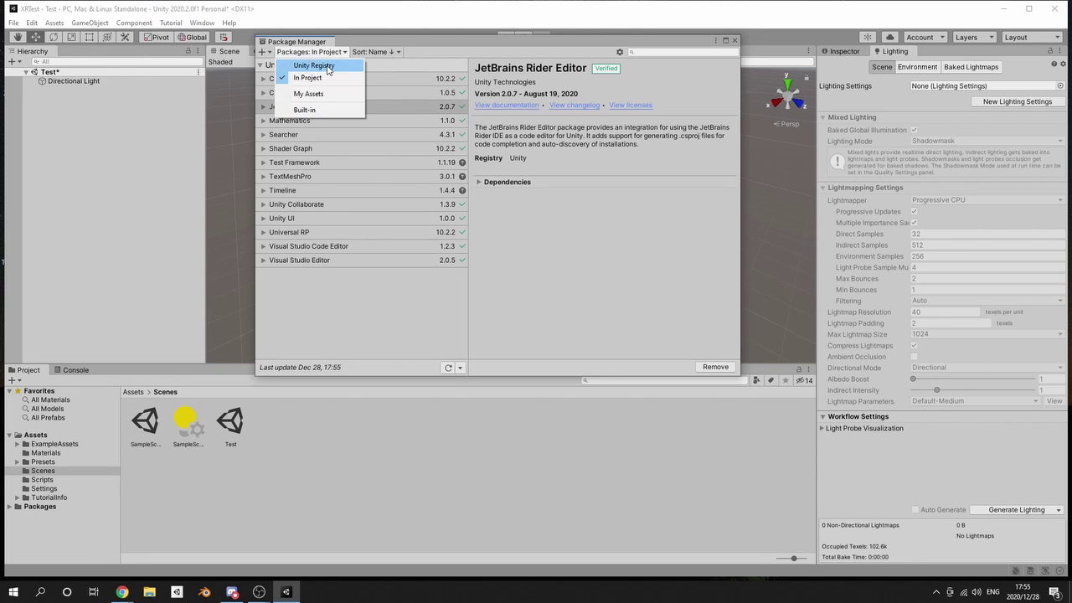
{"action": "left_click", "coordinate": [327, 67]}
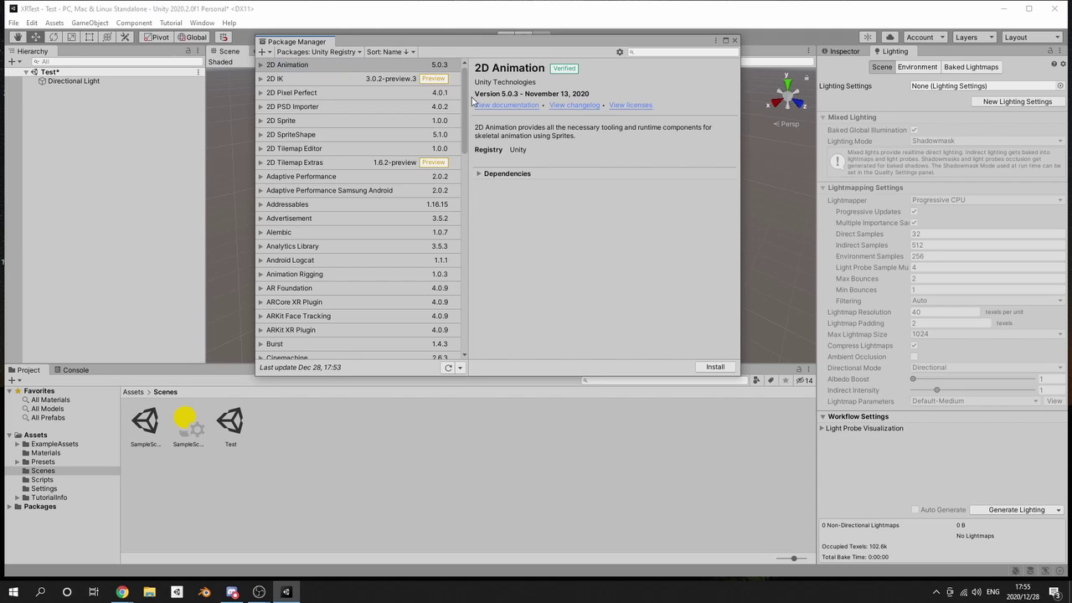
{"action": "left_click_drag", "start_coordinate": [463, 98], "coordinate": [462, 298]}
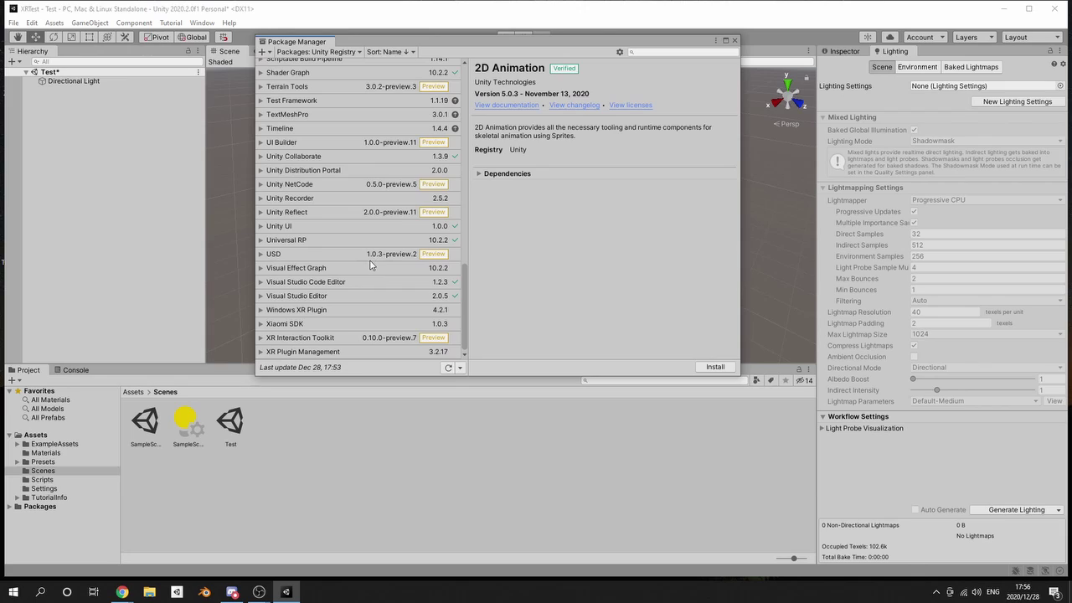
{"action": "left_click", "coordinate": [322, 339]}
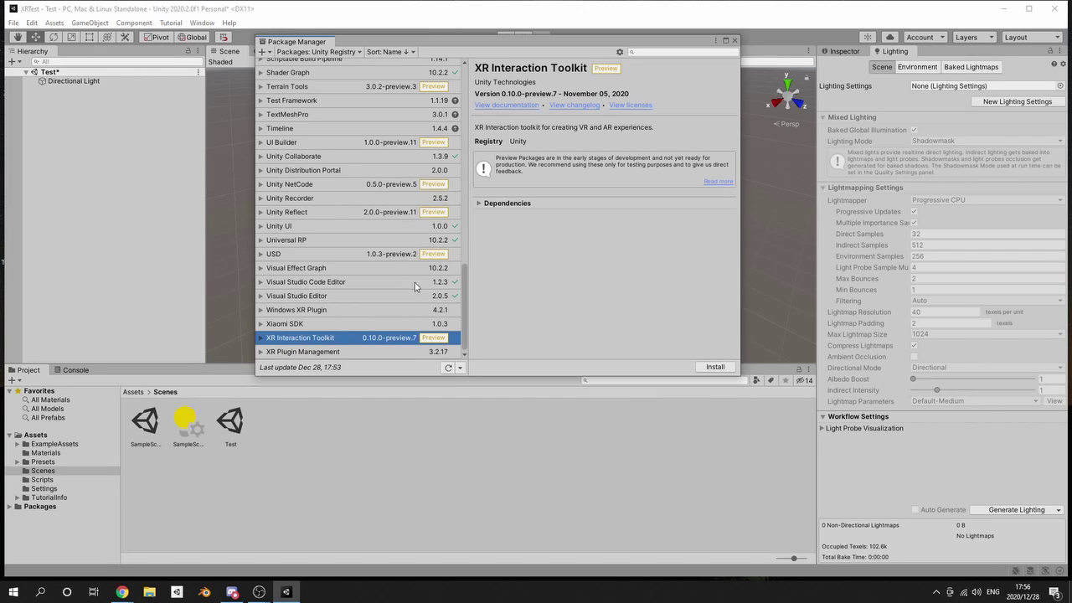
{"action": "left_click", "coordinate": [478, 203]}
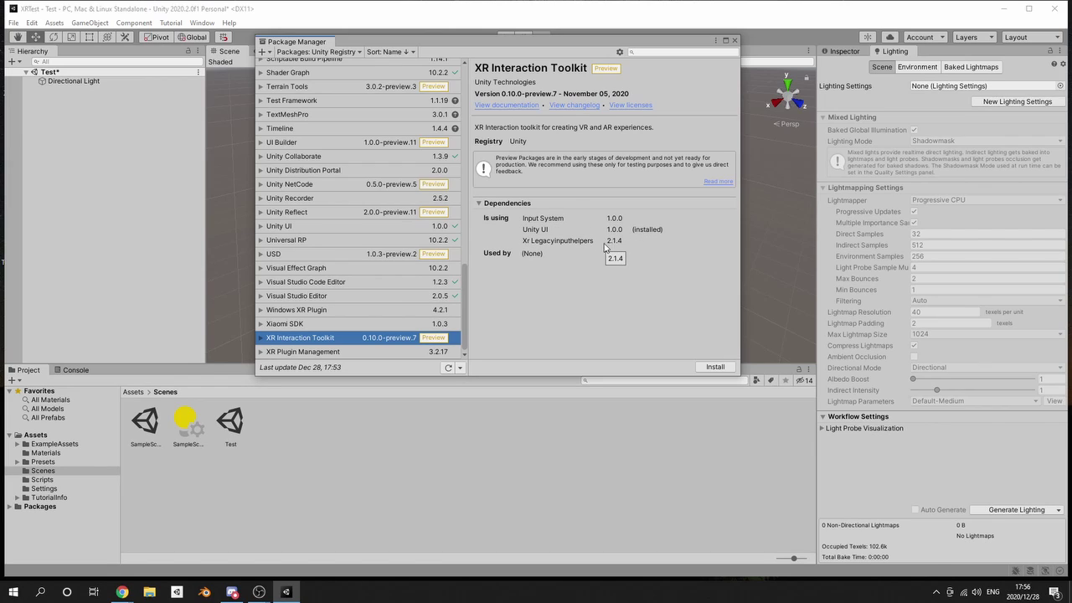
{"action": "left_click", "coordinate": [714, 368]}
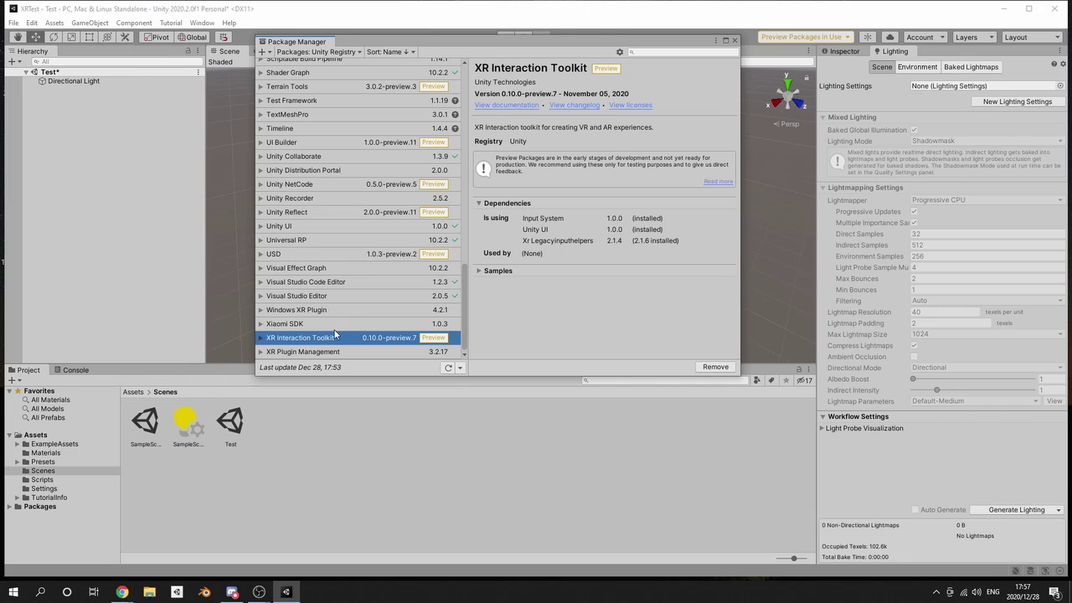
- Install the XR Plugin Management 3.2.17 package from the Unity Registry
{"action": "left_click", "coordinate": [341, 353]}
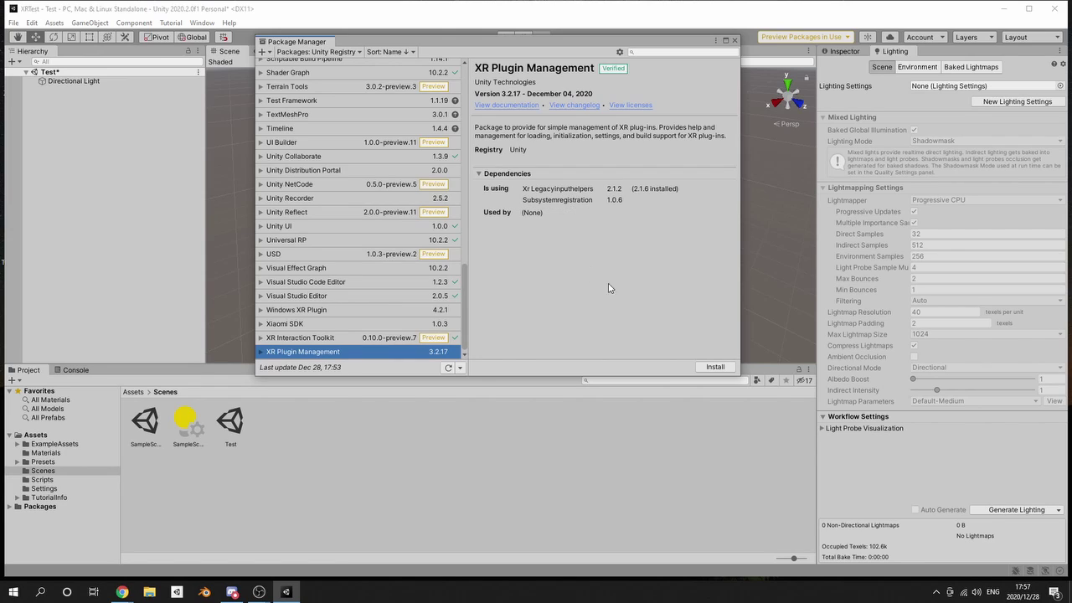
{"action": "left_click", "coordinate": [722, 371]}
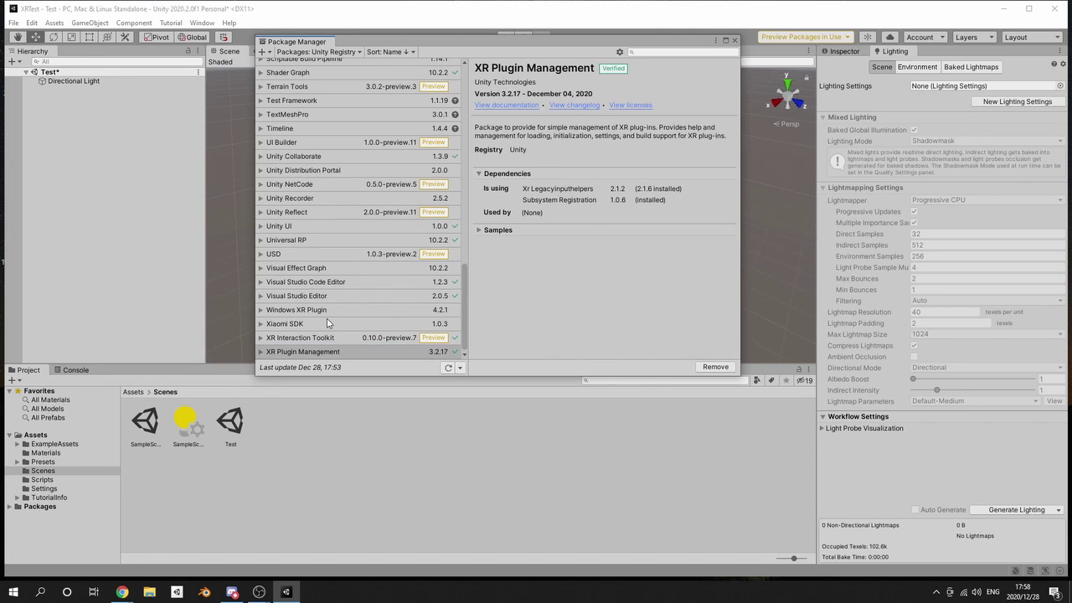
{"action": "scroll", "coordinate": [358, 331], "scroll_direction": "up", "scroll_amount": 2}
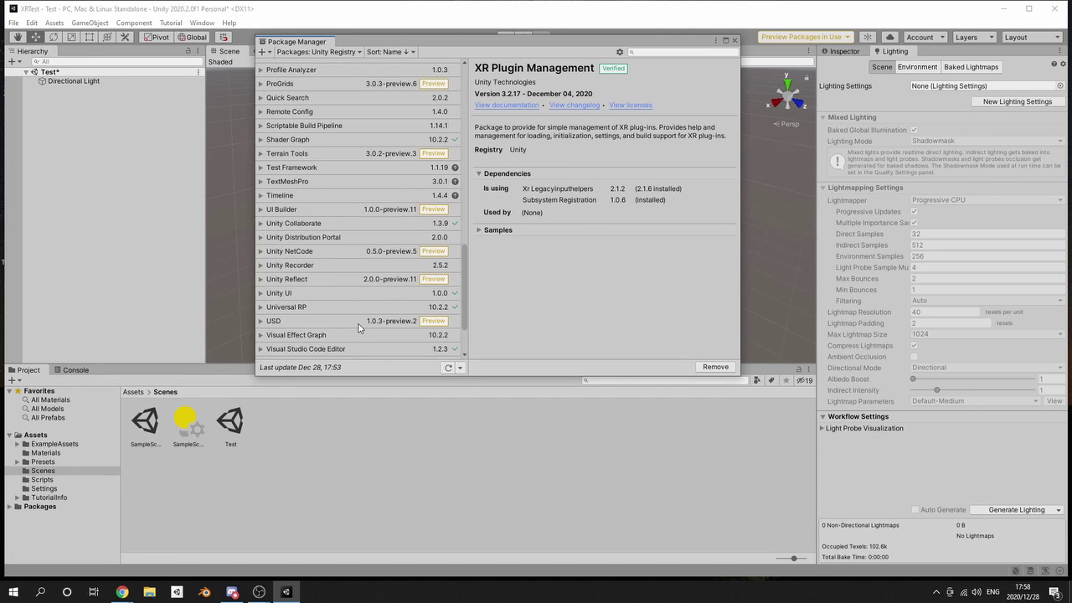
- Look through the Unity Registry package list for the installed packages, and close the Package Manager
{"action": "scroll", "coordinate": [358, 329], "scroll_direction": "down", "scroll_amount": 2}
{"action": "scroll", "coordinate": [358, 329], "scroll_direction": "up", "scroll_amount": 9}
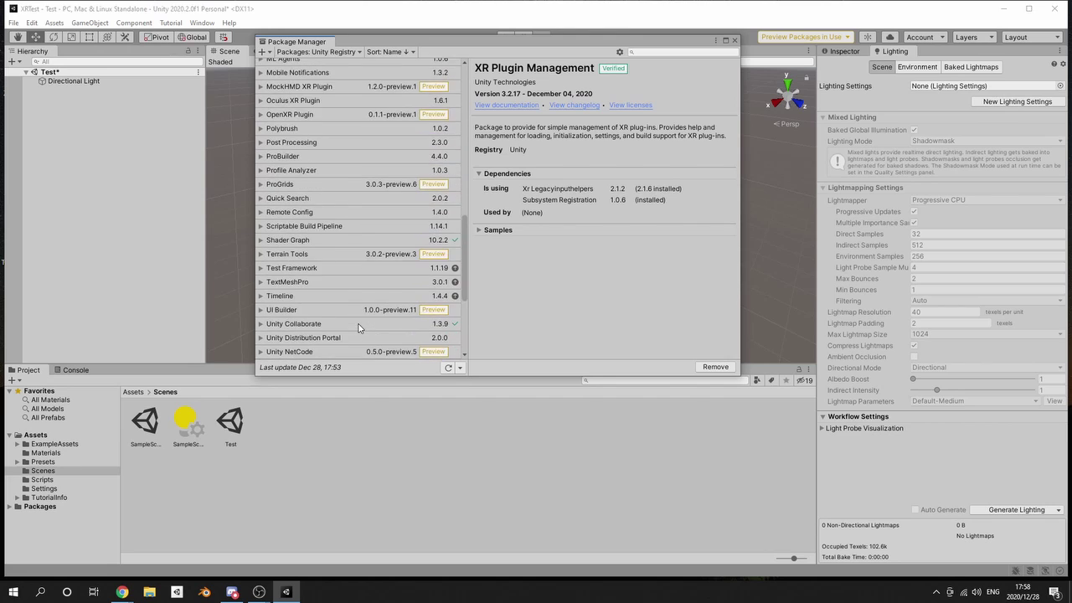
{"action": "scroll", "coordinate": [359, 328], "scroll_direction": "up", "scroll_amount": 20}
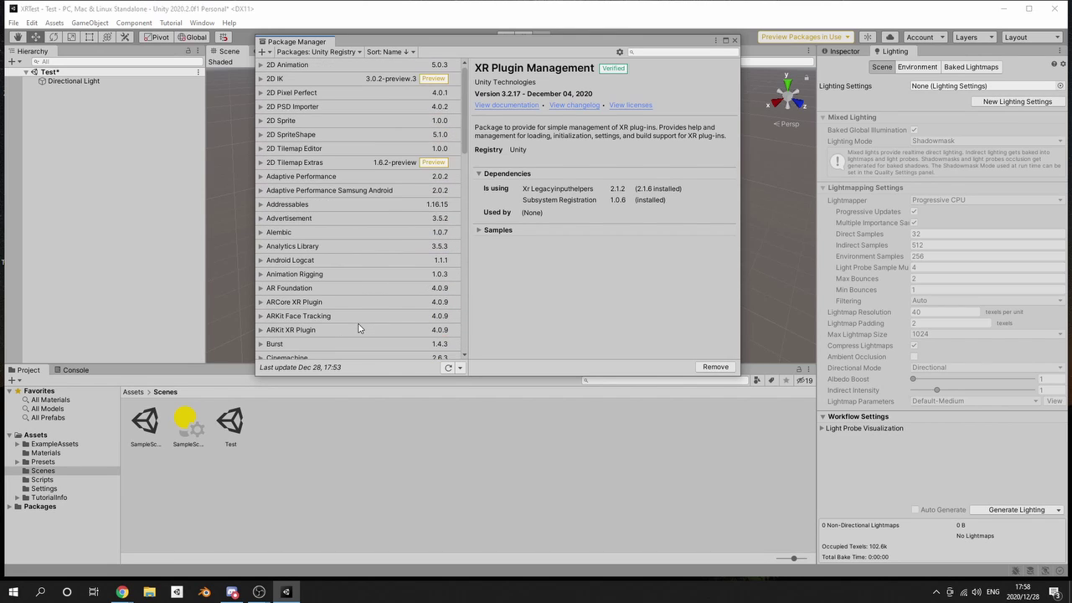
{"action": "scroll", "coordinate": [358, 328], "scroll_direction": "down", "scroll_amount": 20}
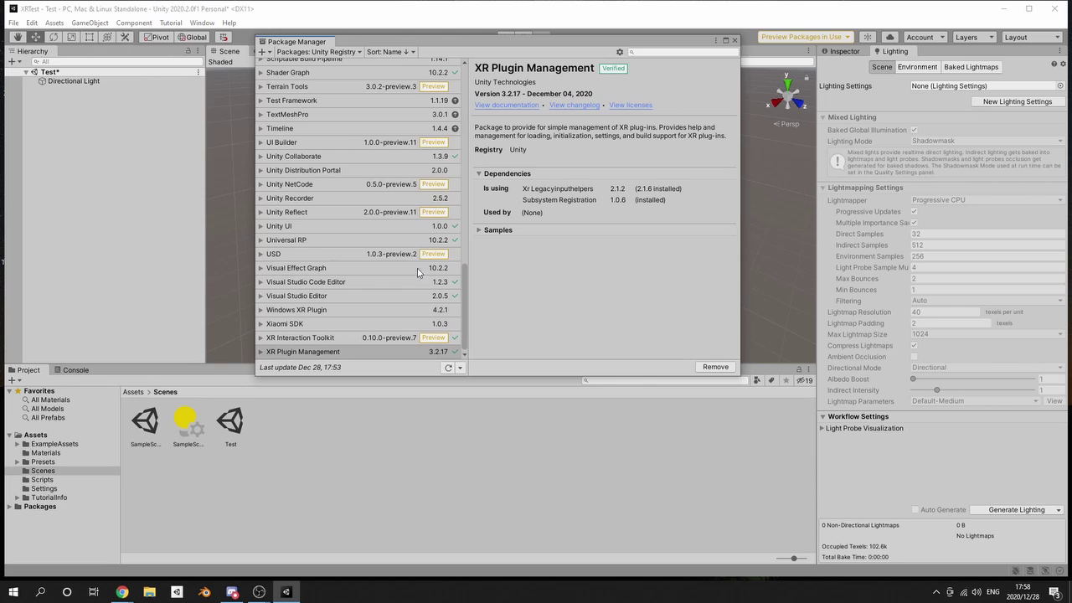
{"action": "left_click", "coordinate": [734, 42]}
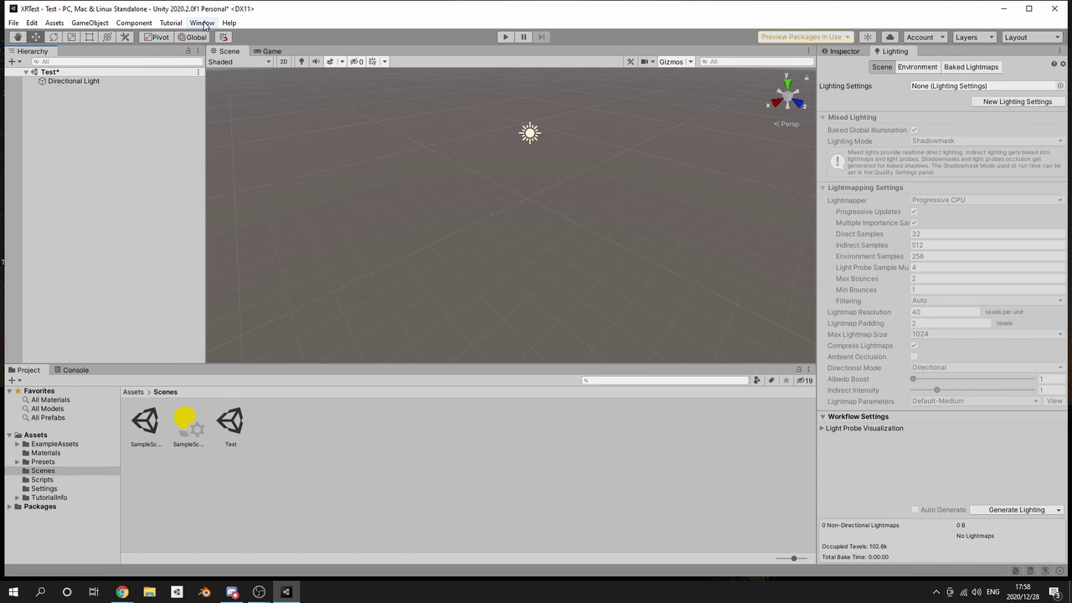
- Open the Build Settings, view the Android platform options, and reselect PC, Mac & Linux Standalone
{"action": "left_click", "coordinate": [14, 22]}
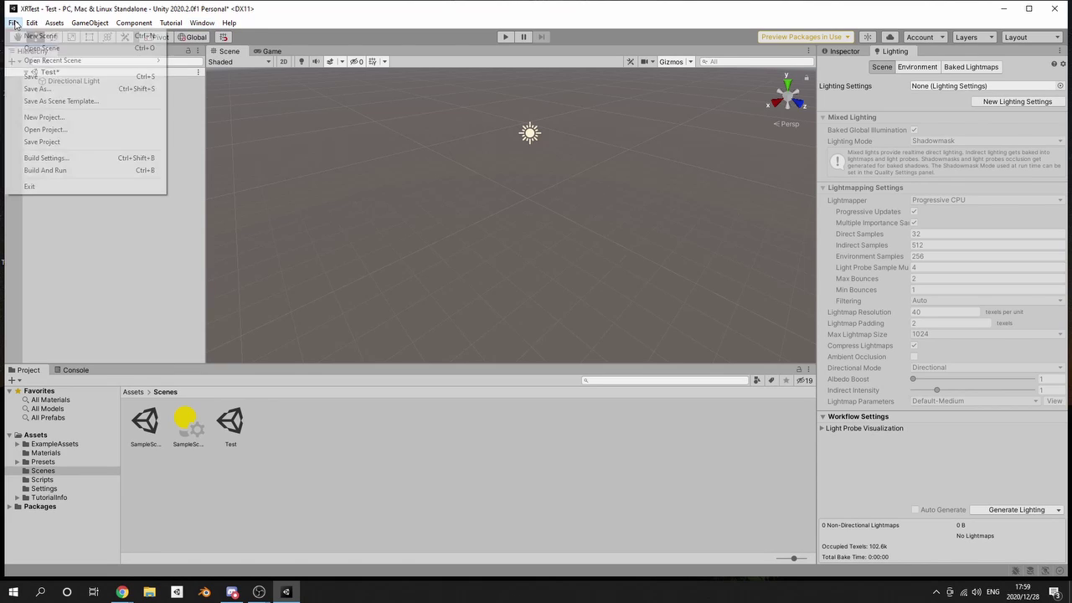
{"action": "left_click", "coordinate": [85, 163]}
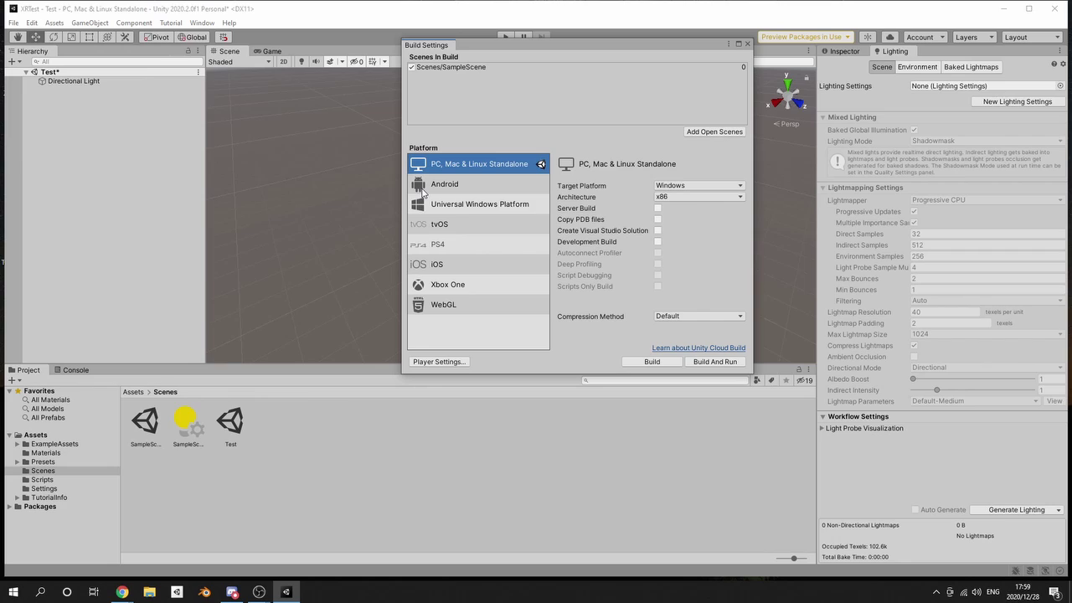
{"action": "left_click", "coordinate": [441, 185]}
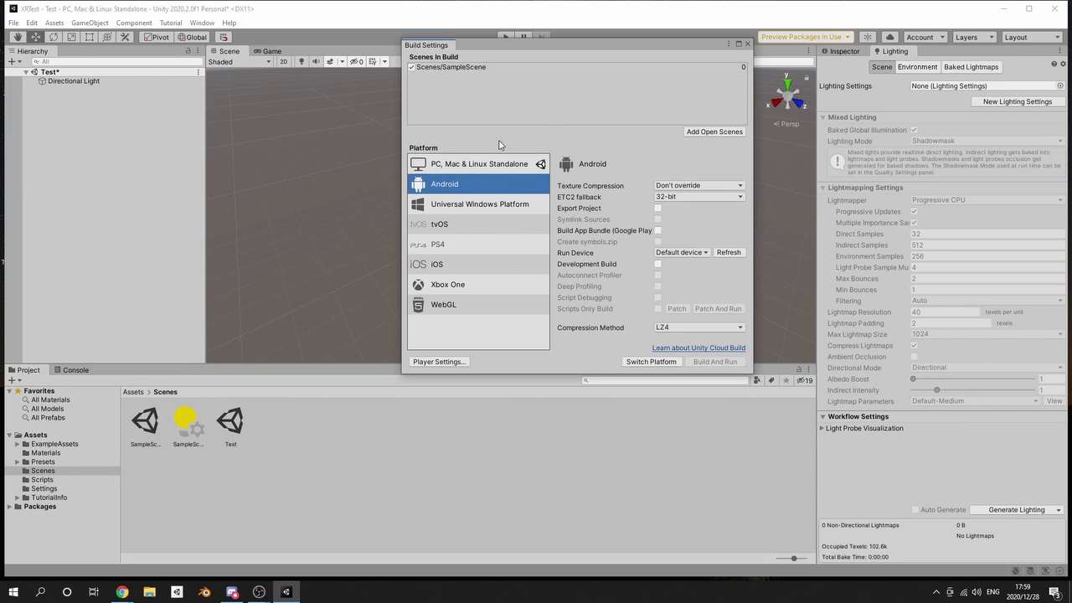
{"action": "left_click", "coordinate": [461, 165]}
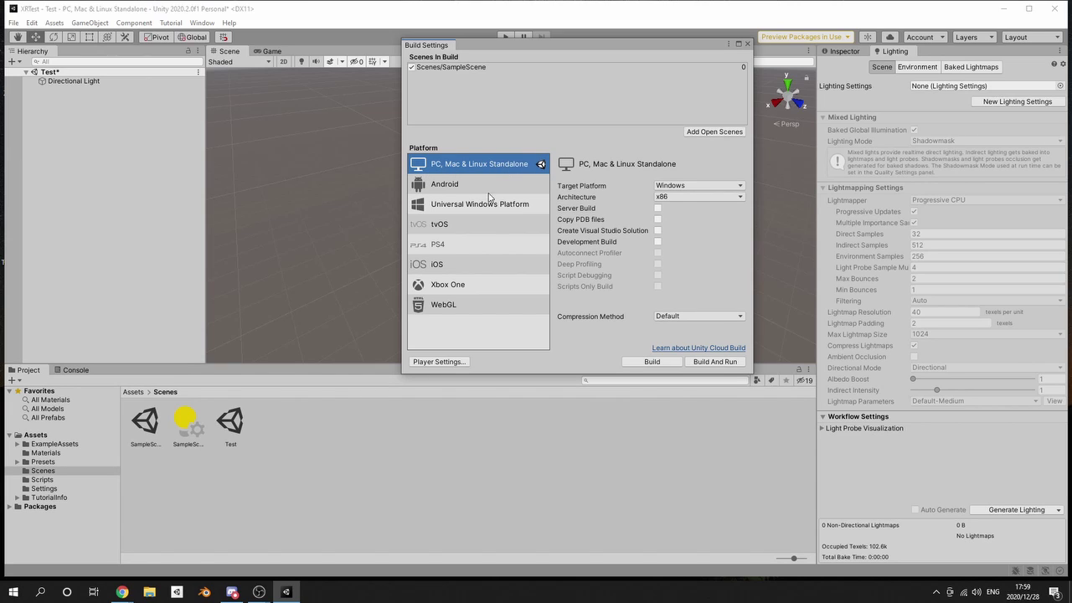
- Enable the Oculus plug-in provider for desktop in the project's XR Plug-in Management settings, and close the settings windows
{"action": "left_click", "coordinate": [438, 362]}
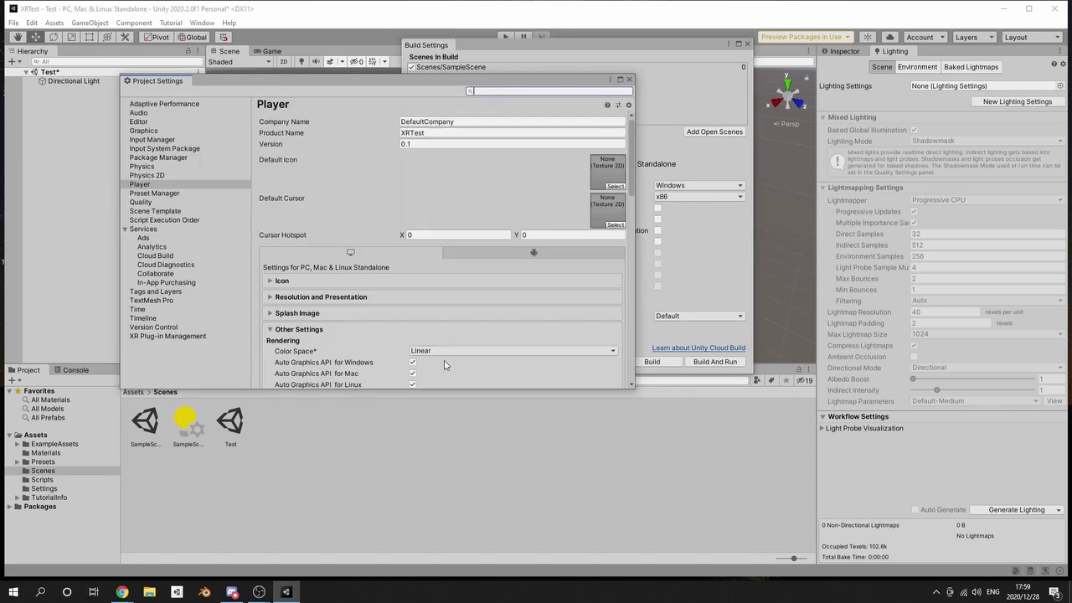
{"action": "left_click_drag", "start_coordinate": [366, 77], "coordinate": [584, 70]}
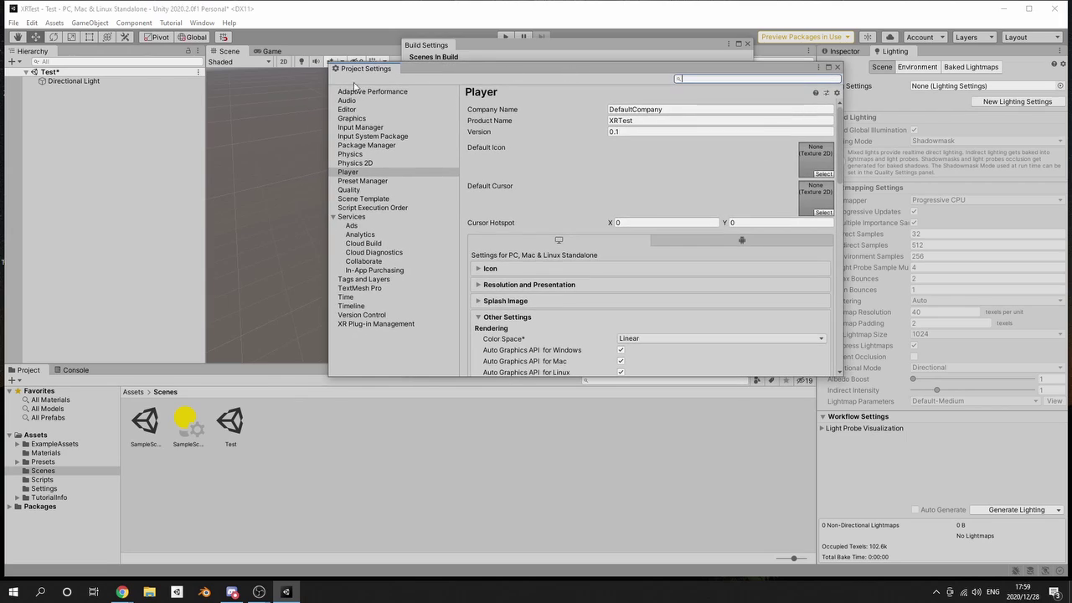
{"action": "left_click", "coordinate": [377, 324]}
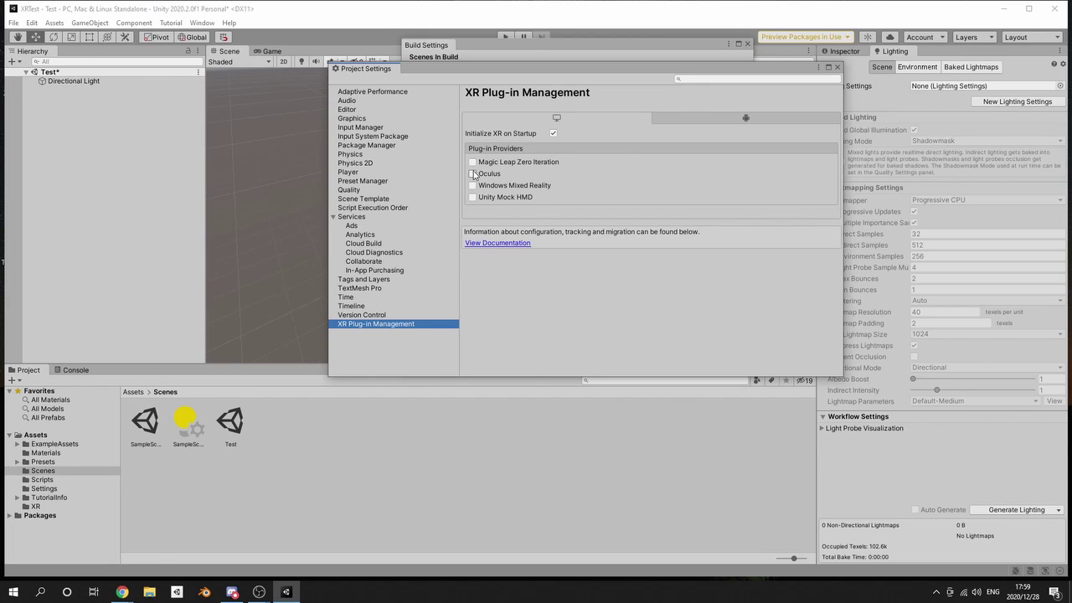
{"action": "left_click", "coordinate": [471, 175]}
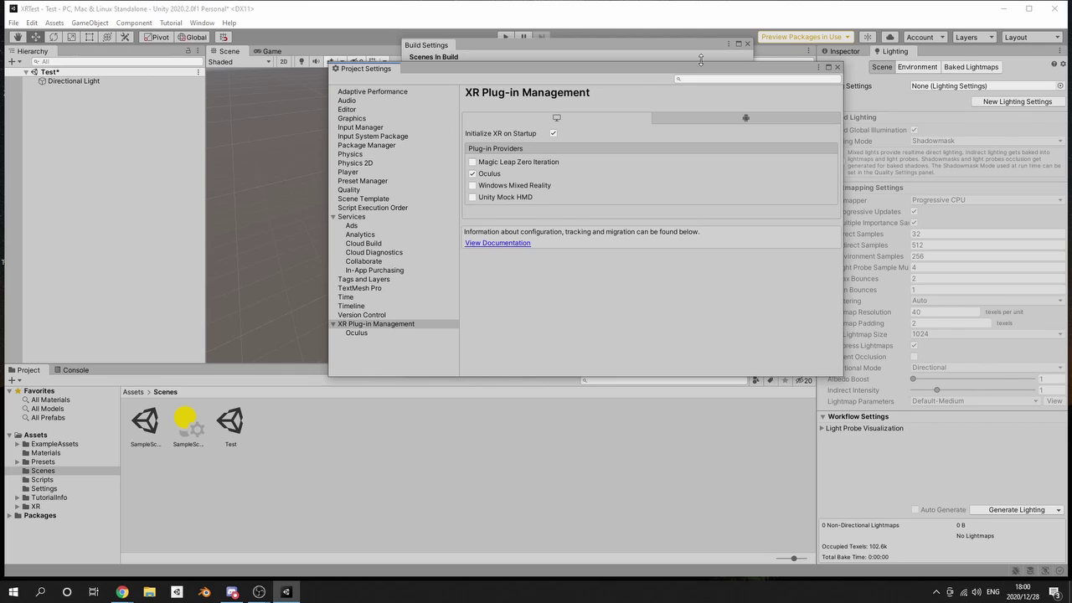
{"action": "left_click", "coordinate": [838, 68]}
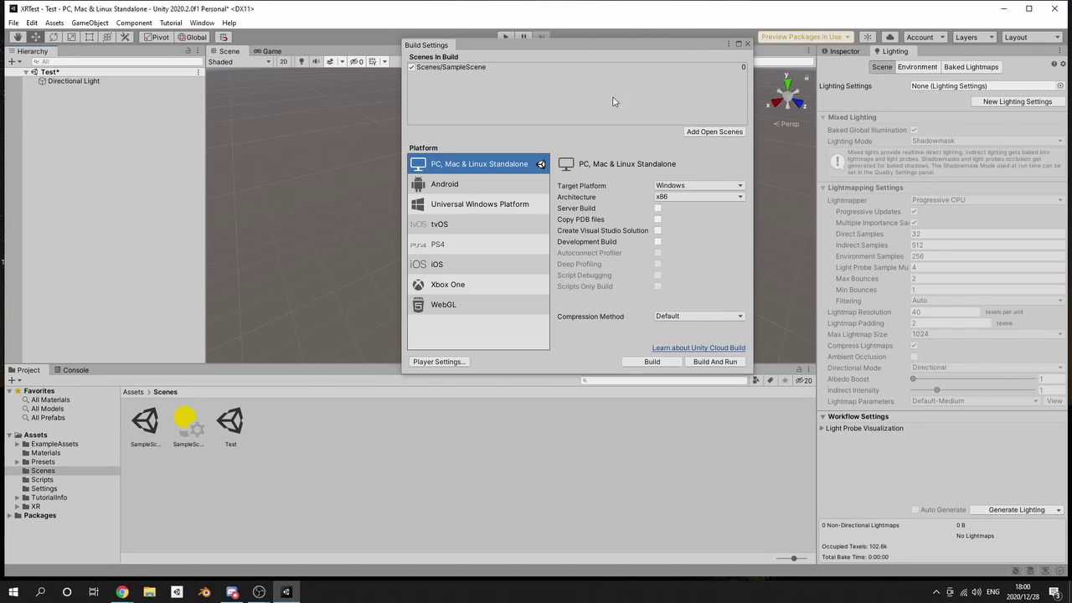
{"action": "left_click", "coordinate": [748, 43]}
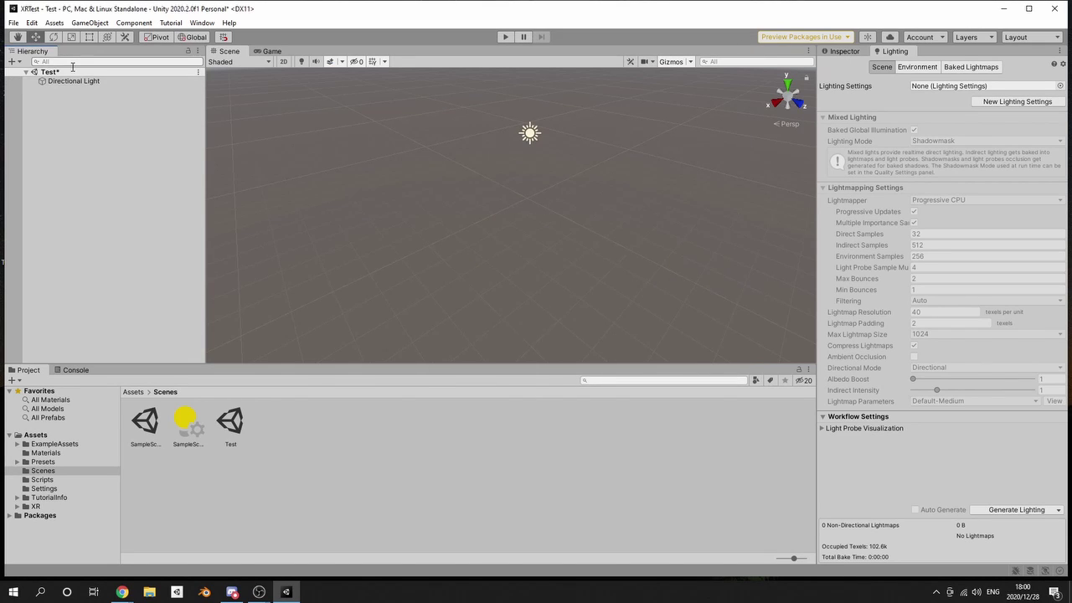
- Add a Plane 3D object to the Test scene
{"action": "left_click", "coordinate": [12, 61]}
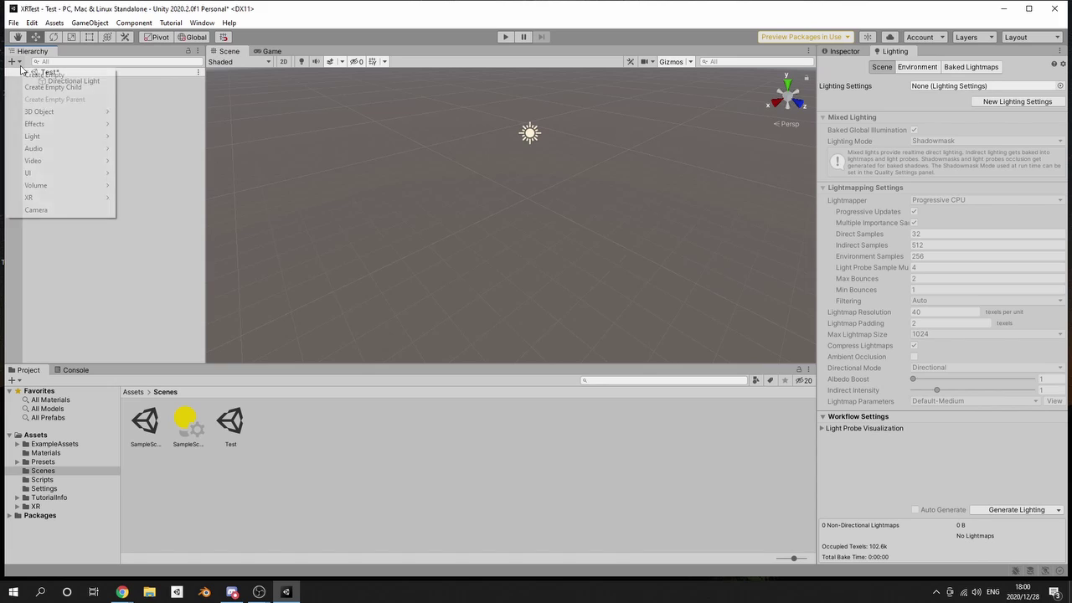
{"action": "mouse_move", "coordinate": [72, 118]}
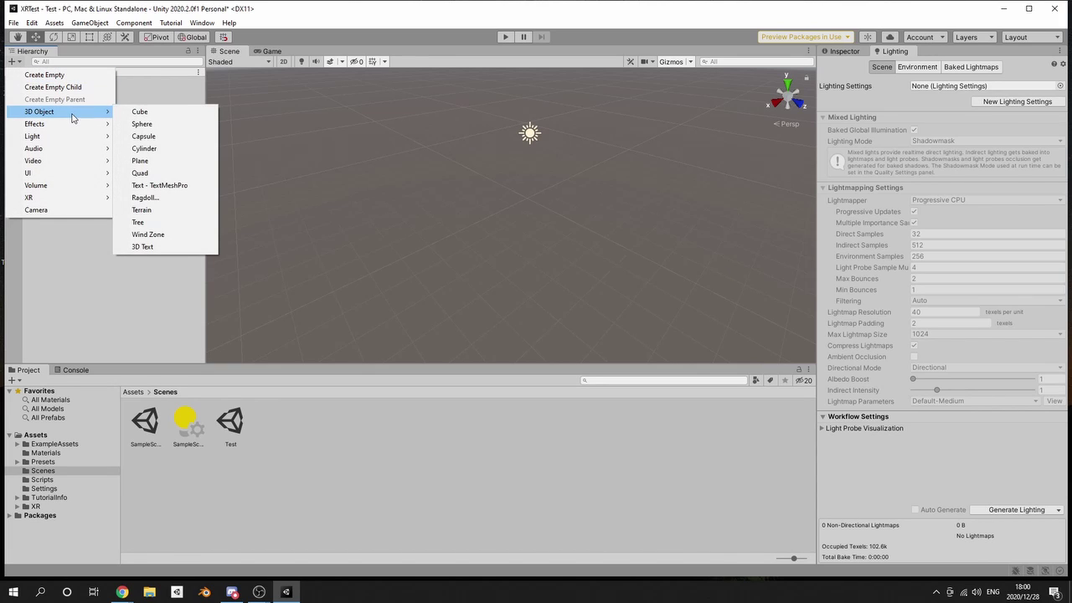
{"action": "left_click", "coordinate": [159, 159]}
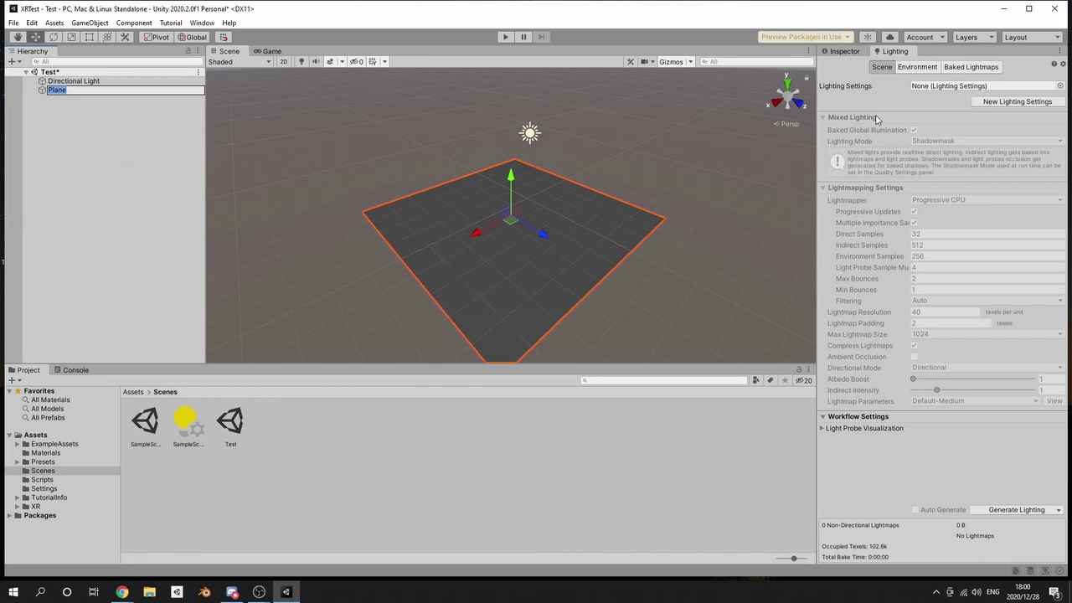
- Set the plane's position to X 0, Y 0, Z 0
{"action": "left_click", "coordinate": [840, 51]}
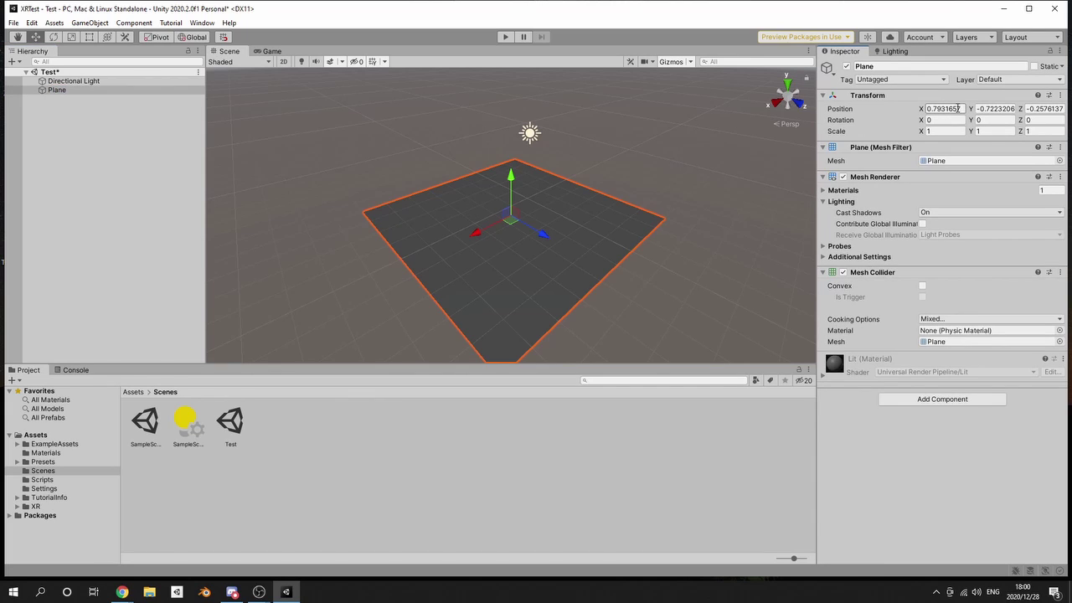
{"action": "left_click", "coordinate": [957, 108]}
{"action": "type", "text": "0"}
{"action": "key", "text": "Tab"}
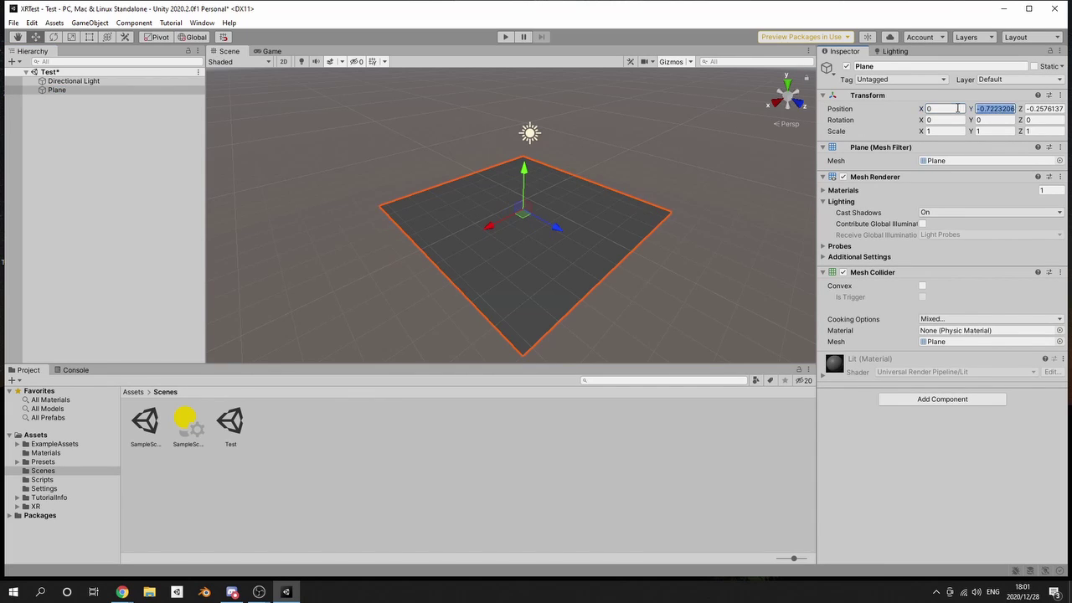
{"action": "type", "text": "0"}
{"action": "key", "text": "Tab"}
{"action": "type", "text": "0"}
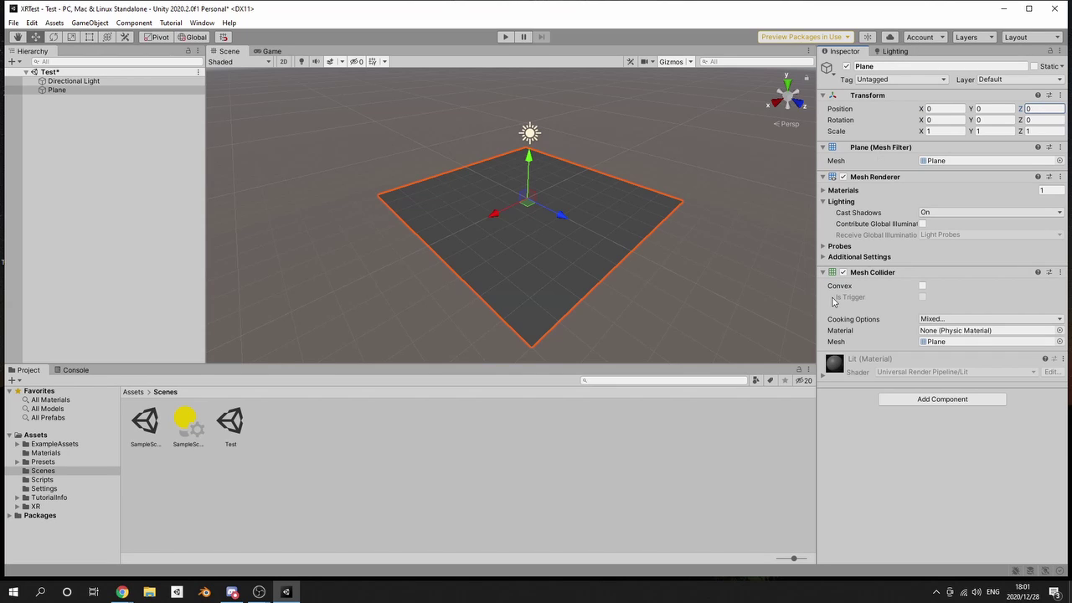
- Add a device-based Room-Scale XR Rig at the root of the Test scene
{"action": "left_click", "coordinate": [13, 62]}
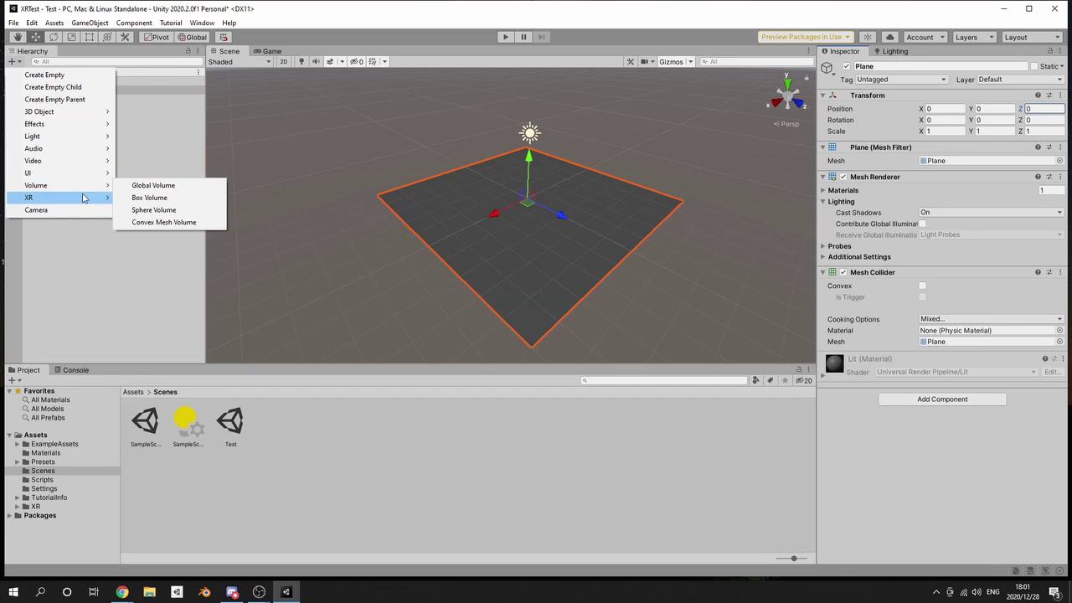
{"action": "mouse_move", "coordinate": [104, 197]}
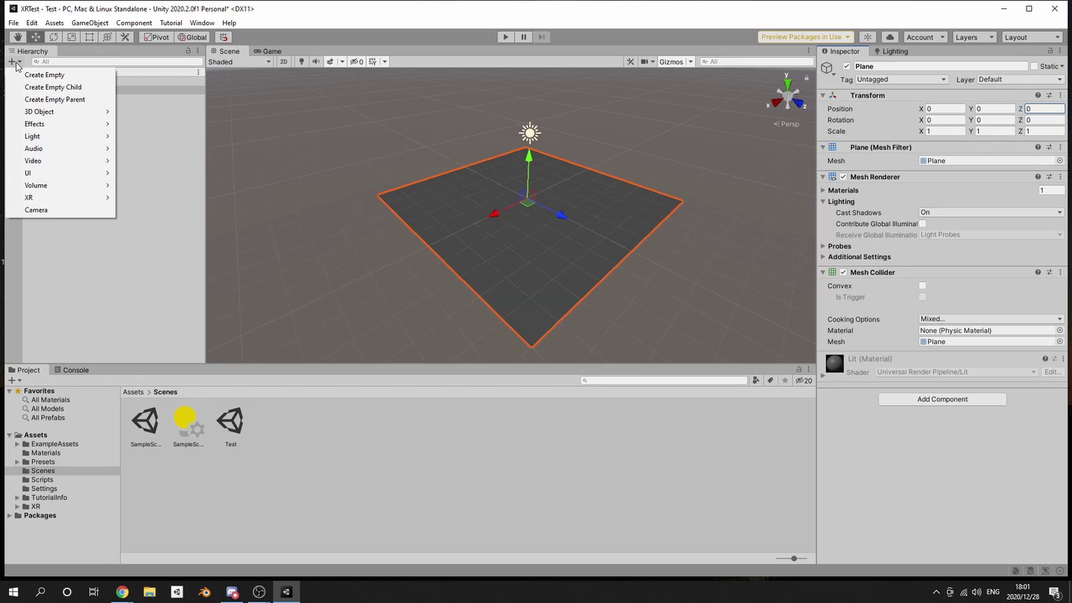
{"action": "right_click", "coordinate": [118, 282]}
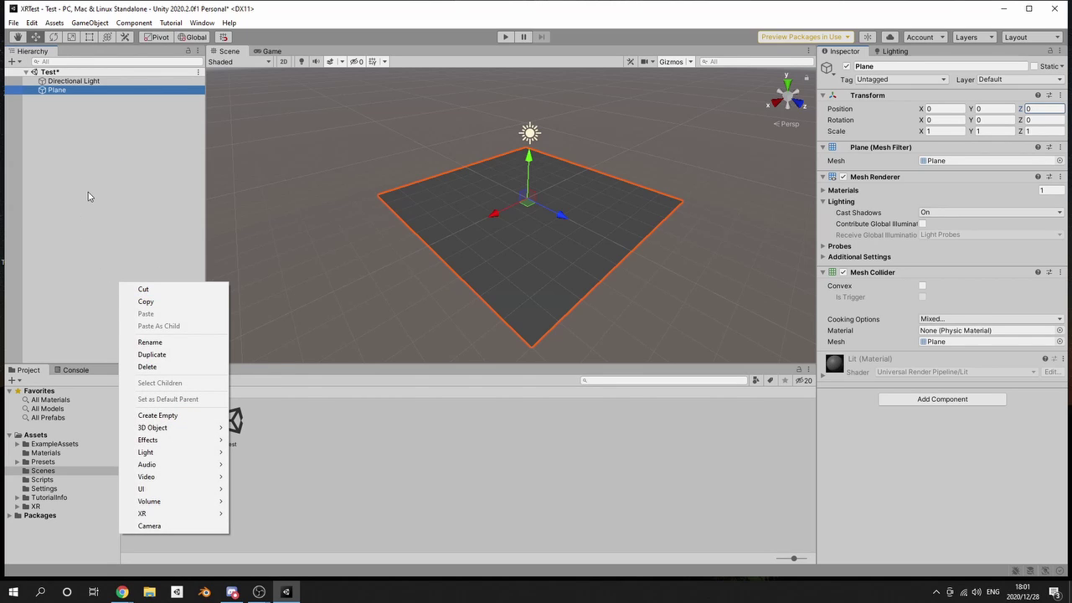
{"action": "left_click", "coordinate": [12, 61]}
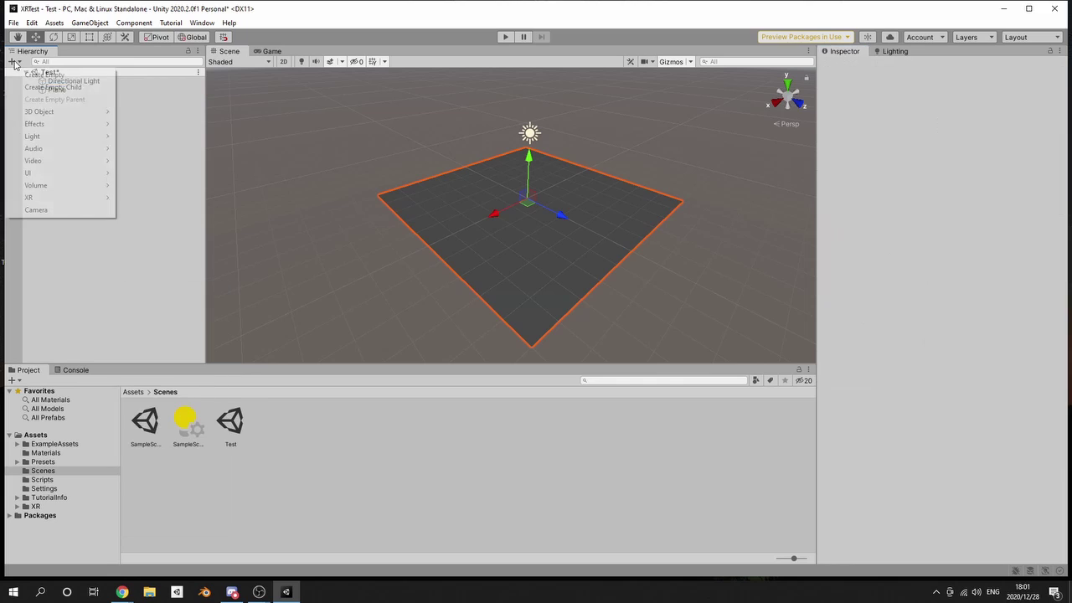
{"action": "mouse_move", "coordinate": [84, 201]}
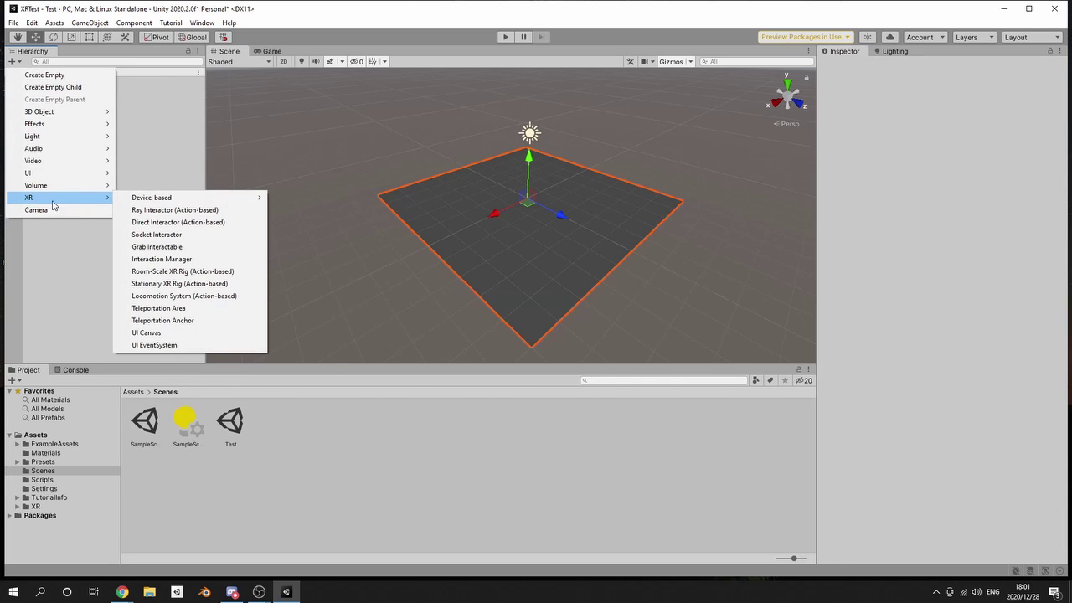
{"action": "mouse_move", "coordinate": [162, 203]}
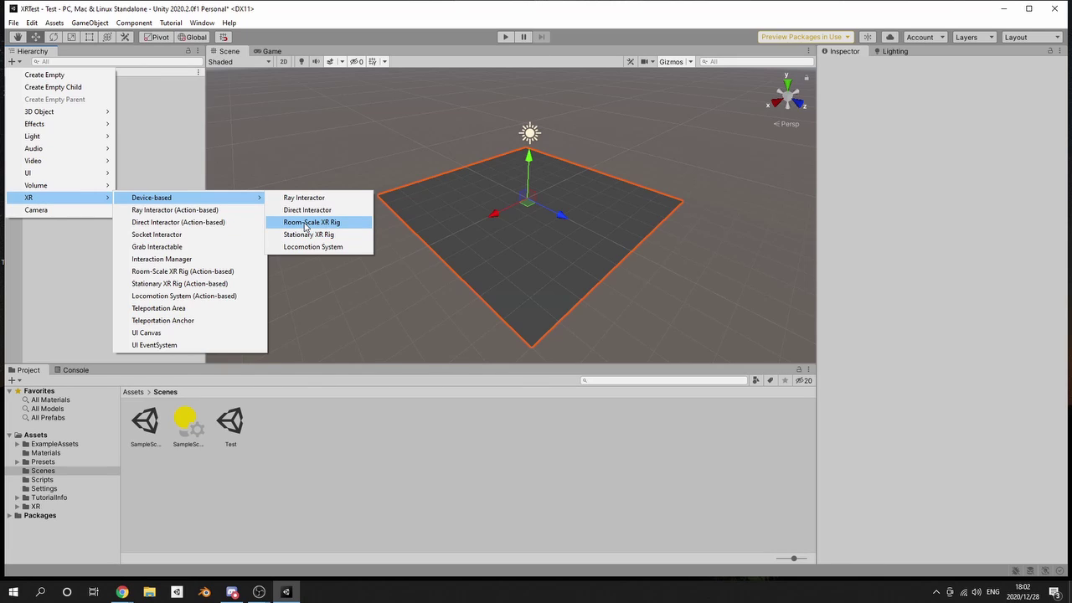
{"action": "left_click", "coordinate": [305, 223]}
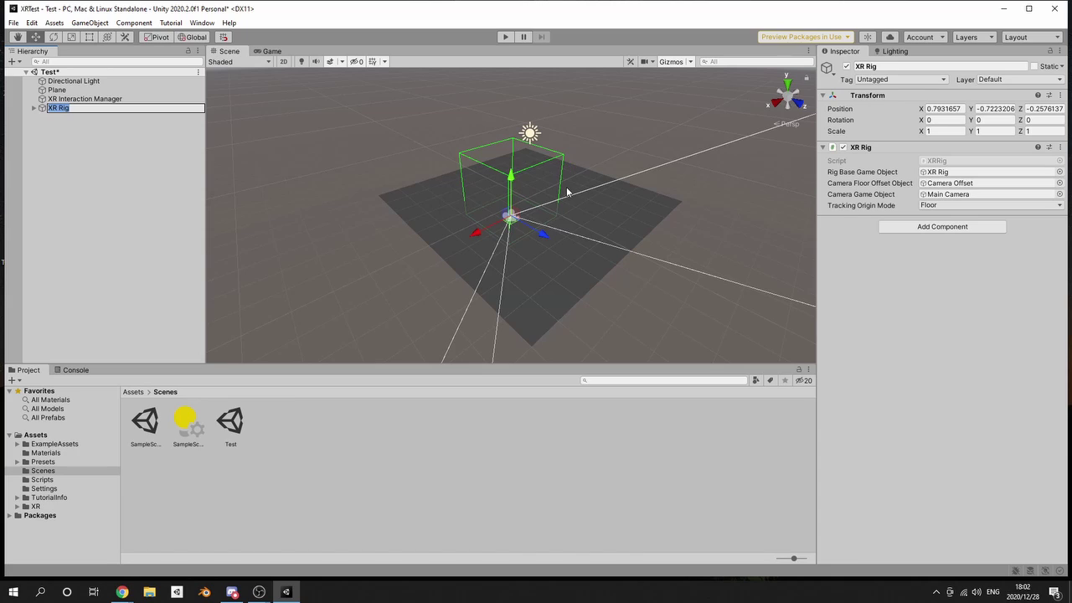
- Set the XR Rig's position to X 0, Y 0, Z 0
{"action": "left_click", "coordinate": [955, 109]}
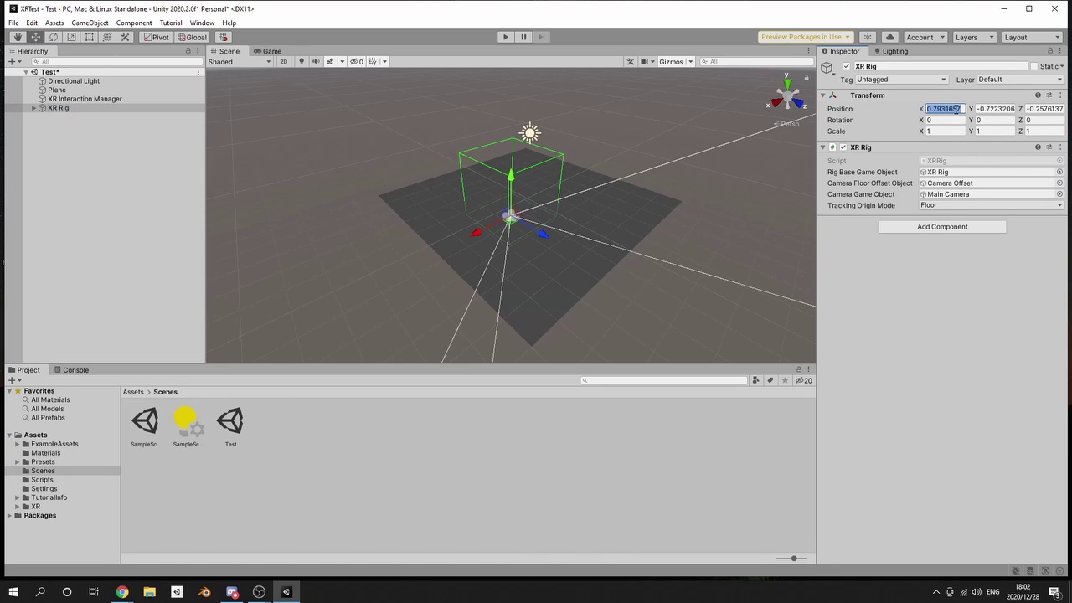
{"action": "type", "text": "0"}
{"action": "key", "text": "Tab"}
{"action": "type", "text": "0"}
{"action": "key", "text": "Tab"}
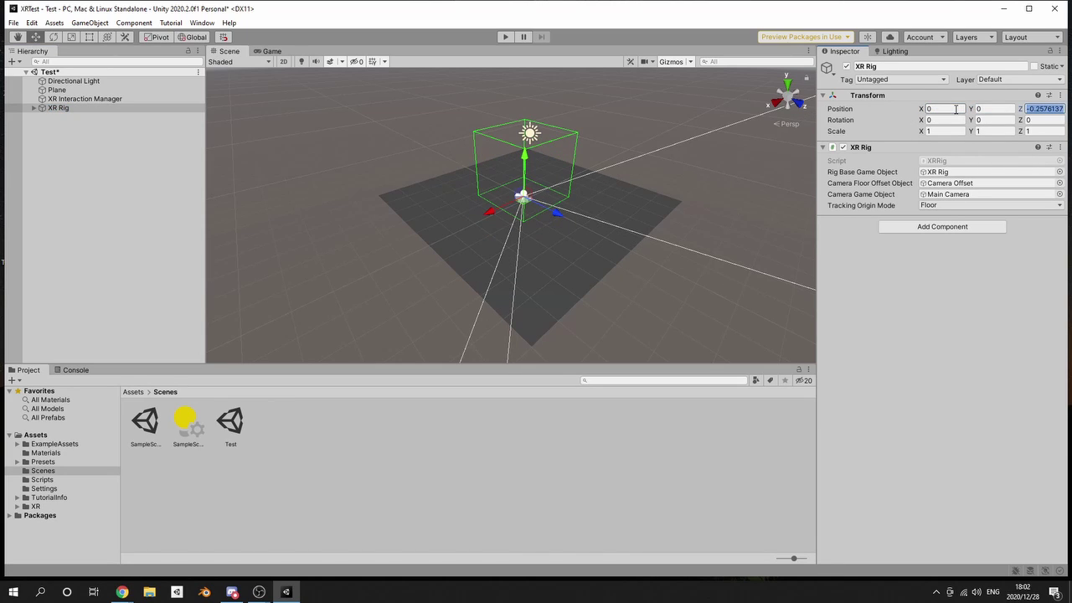
{"action": "type", "text": "0"}
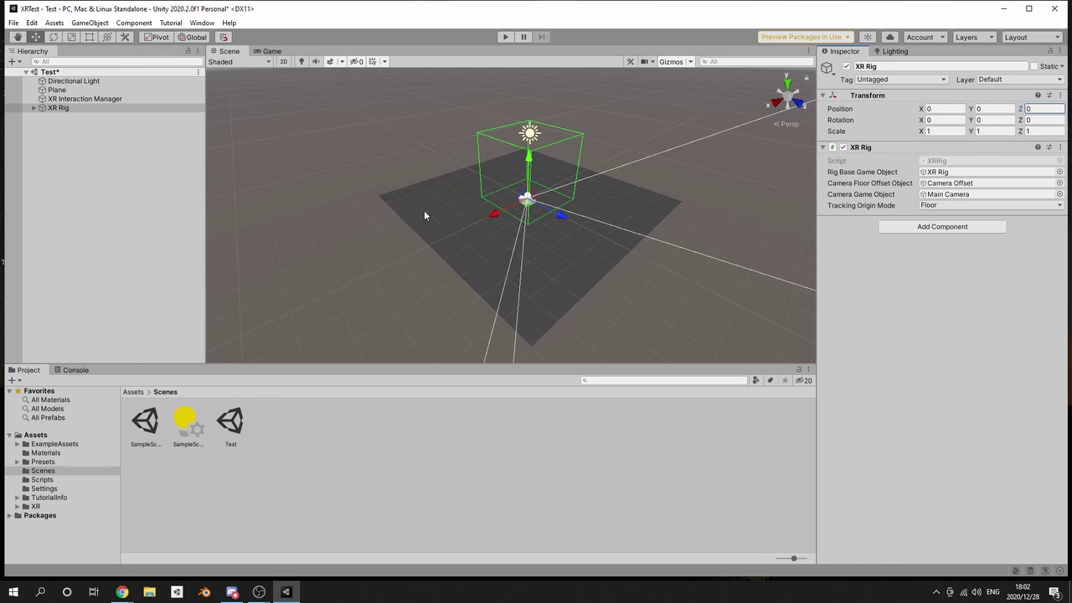
- Add a Cube 3D object to the Test scene and keep its default name
{"action": "right_click_drag", "start_coordinate": [317, 263], "coordinate": [447, 211]}
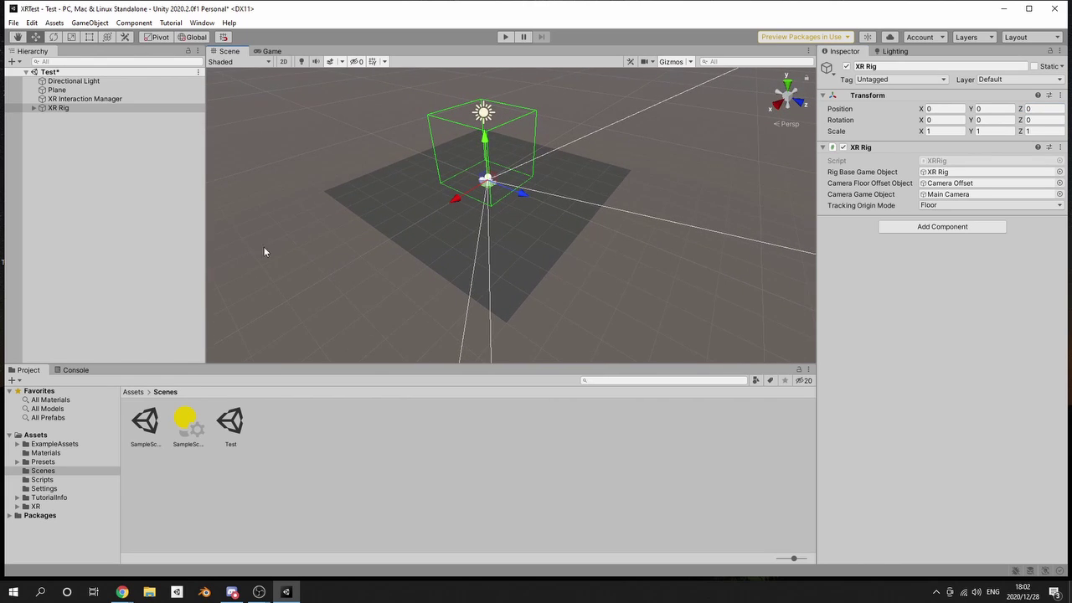
{"action": "left_click", "coordinate": [13, 62]}
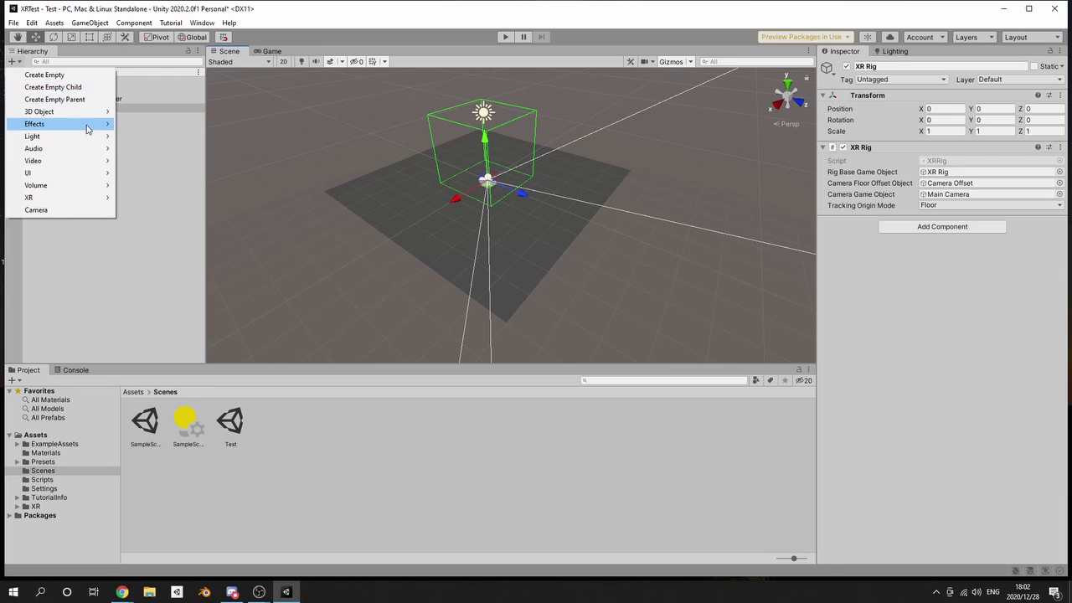
{"action": "mouse_move", "coordinate": [101, 116]}
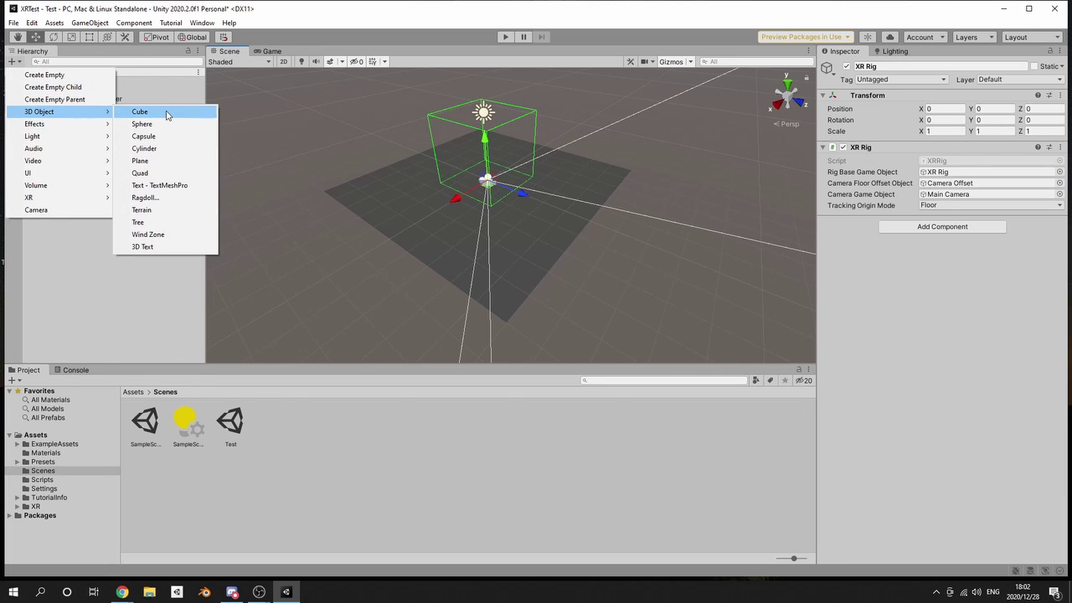
{"action": "left_click", "coordinate": [137, 112]}
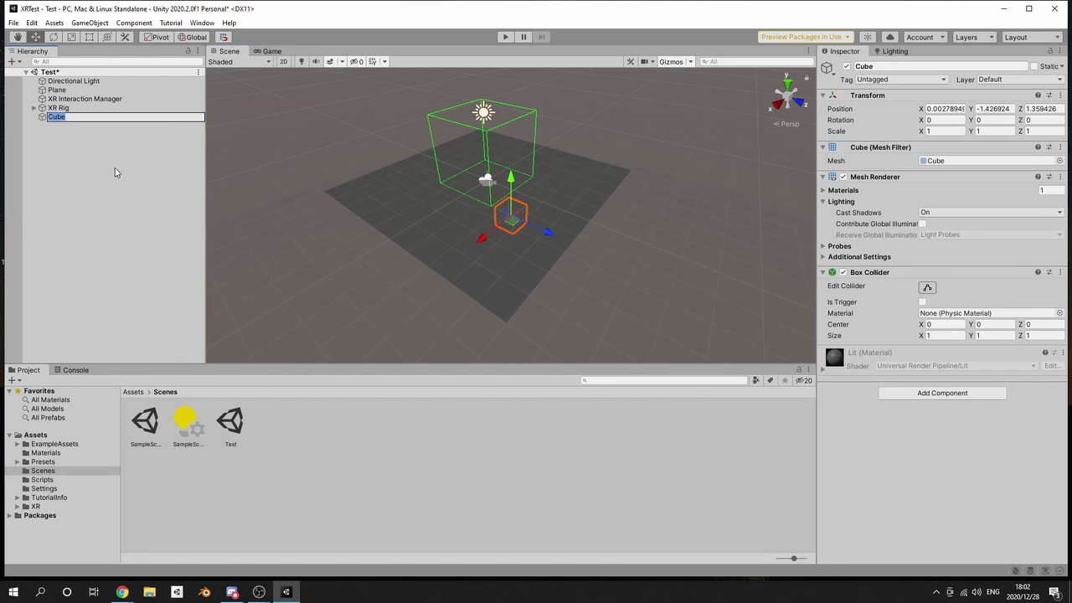
{"action": "key", "text": "Return"}
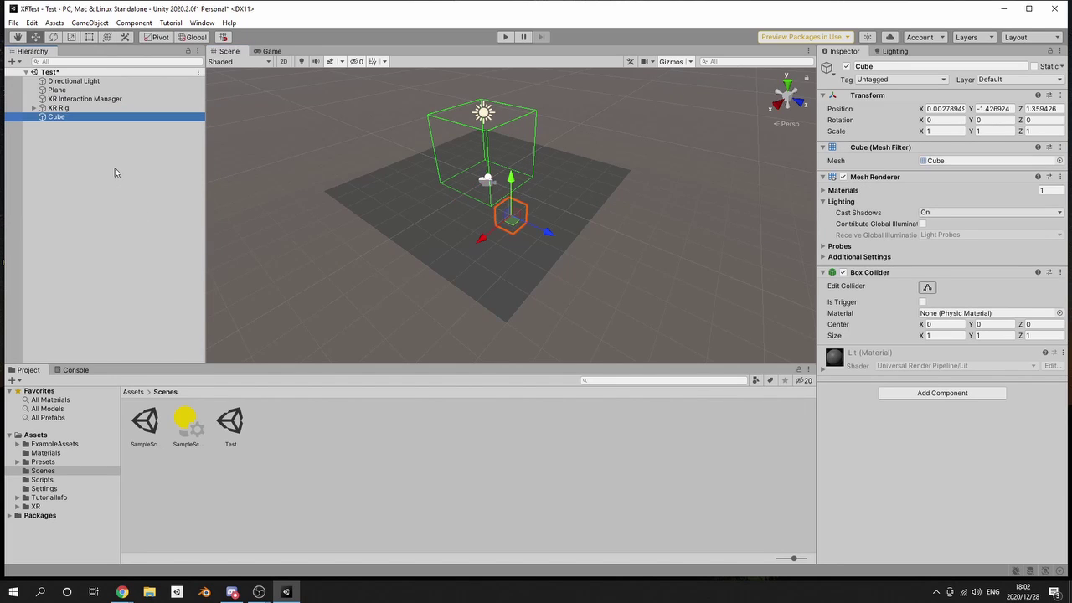
- Set the Cube's position to X 0, Y 0, Z 0
{"action": "left_click", "coordinate": [964, 108]}
{"action": "type", "text": "0"}
{"action": "key", "text": "Tab"}
{"action": "type", "text": "0"}
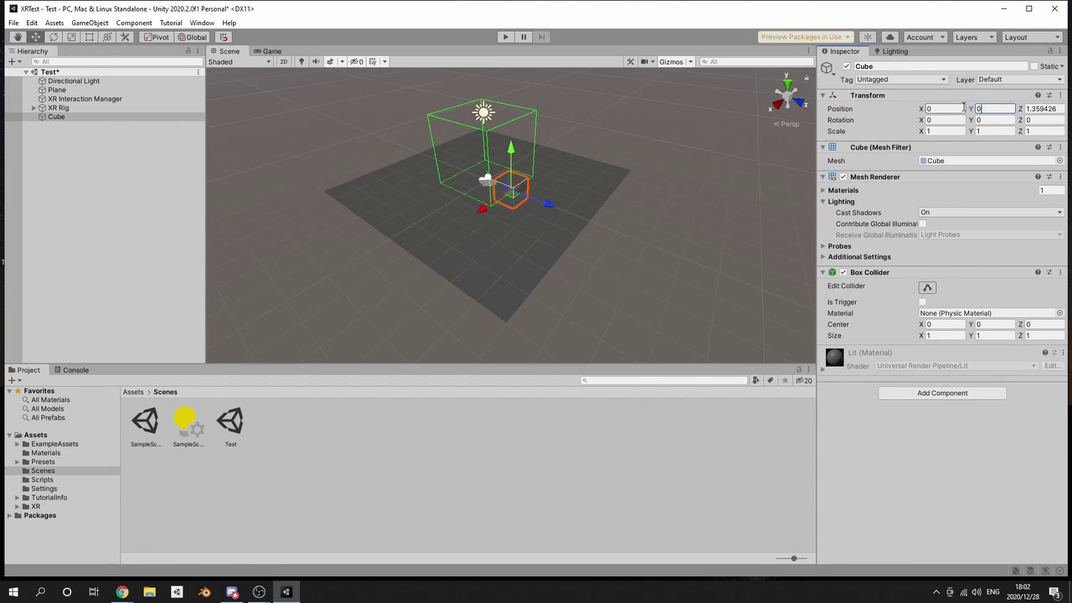
{"action": "key", "text": "Tab"}
{"action": "type", "text": "0"}
- Scale the Cube to 0.2 on the X, Y and Z axes
{"action": "key", "text": "Tab"}
{"action": "key", "text": "Tab"}
{"action": "key", "text": "Tab"}
{"action": "key", "text": "Tab"}
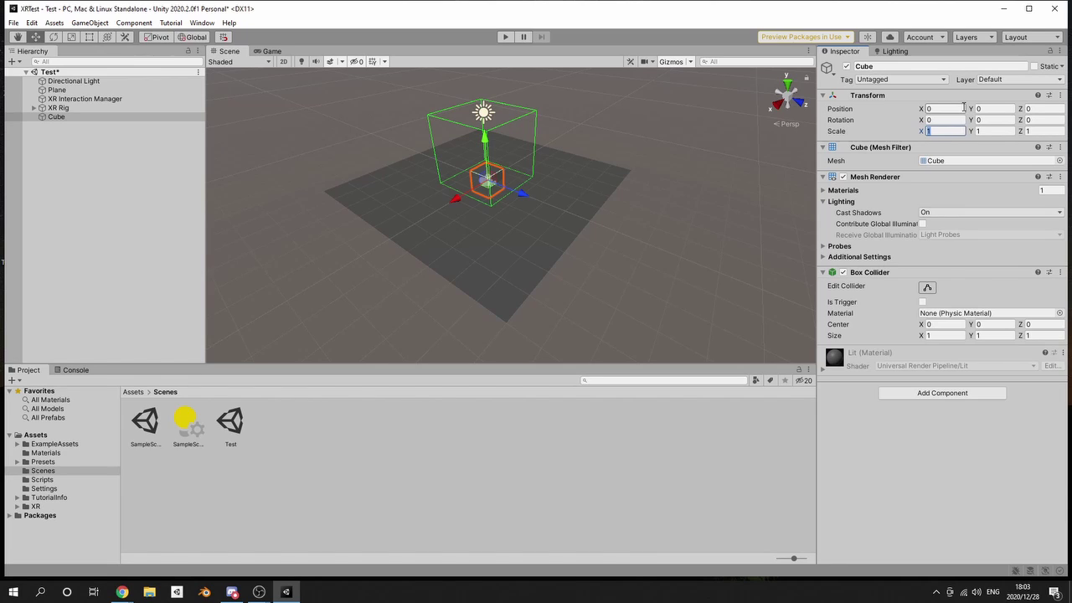
{"action": "type", "text": "2"}
{"action": "key", "text": "Tab"}
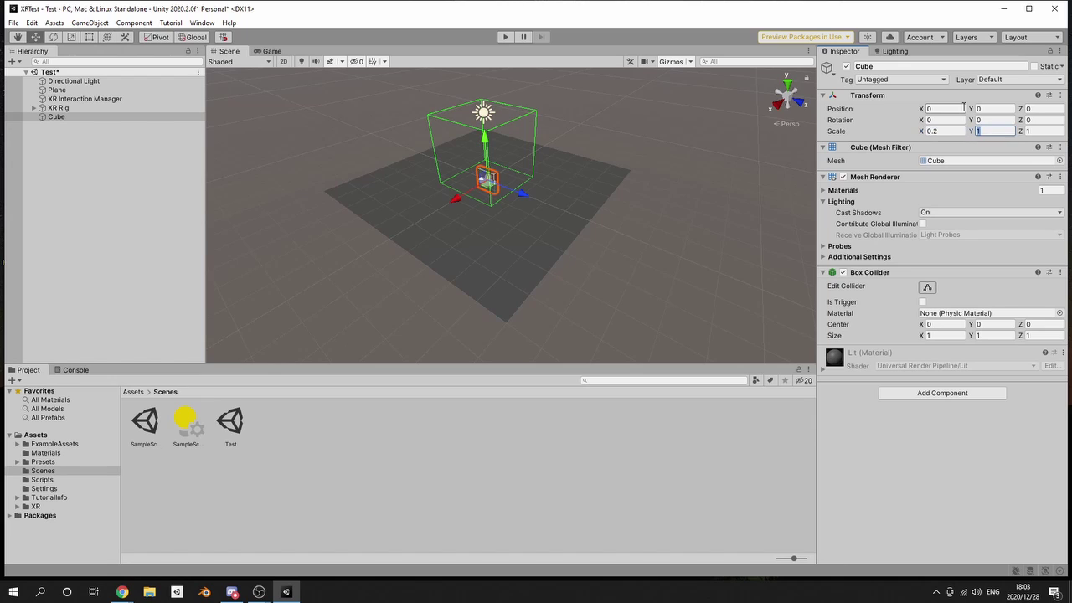
{"action": "type", "text": "0.2"}
{"action": "key", "text": "Tab"}
{"action": "type", "text": "0.2"}
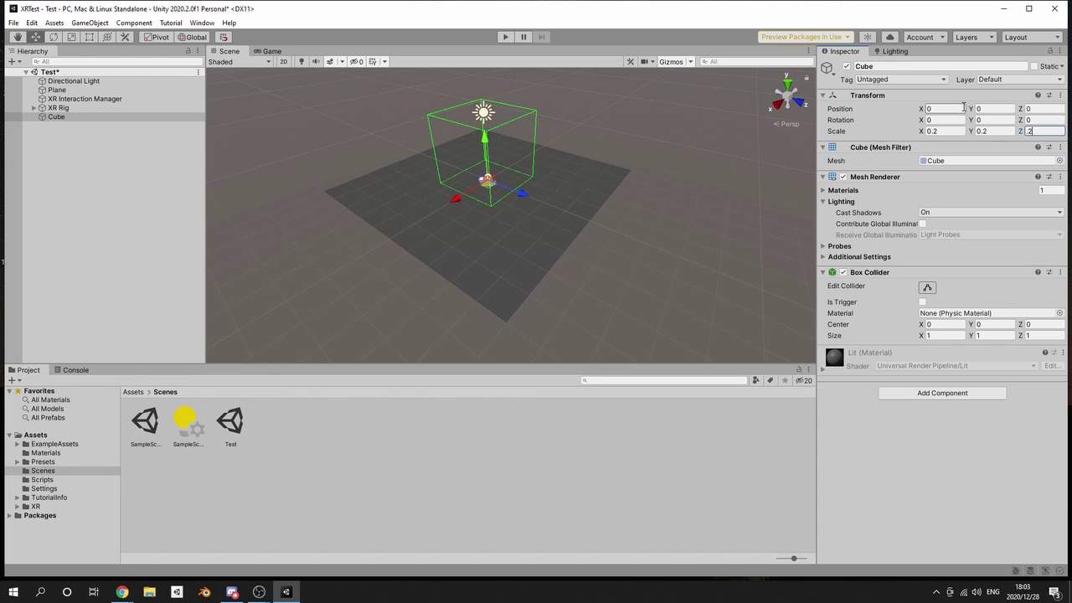
{"action": "key", "text": "Return"}
- Move the Cube along its Z axis to 0.5 and raise it to Y 0.25 in the scene
{"action": "scroll", "coordinate": [494, 189], "scroll_direction": "up", "scroll_amount": 4}
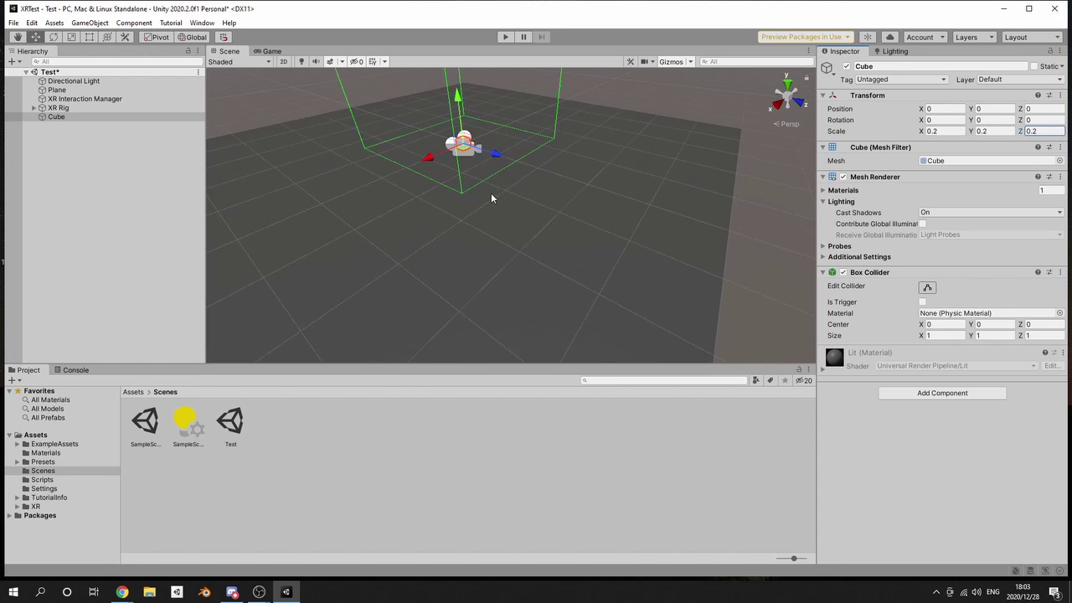
{"action": "left_click_drag", "start_coordinate": [497, 153], "coordinate": [514, 159]}
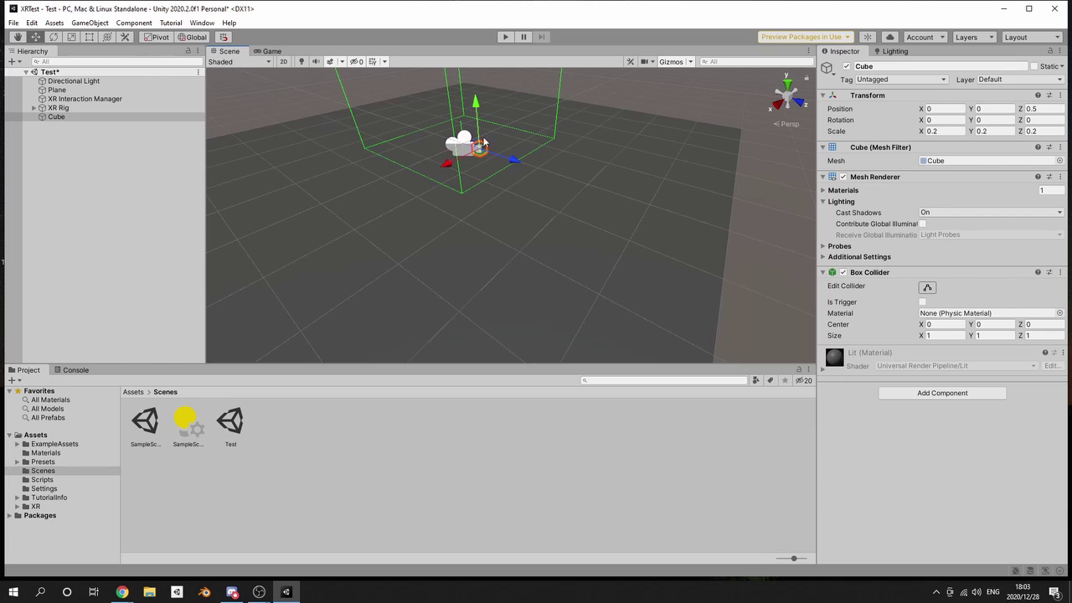
{"action": "left_click_drag", "start_coordinate": [475, 125], "coordinate": [475, 115]}
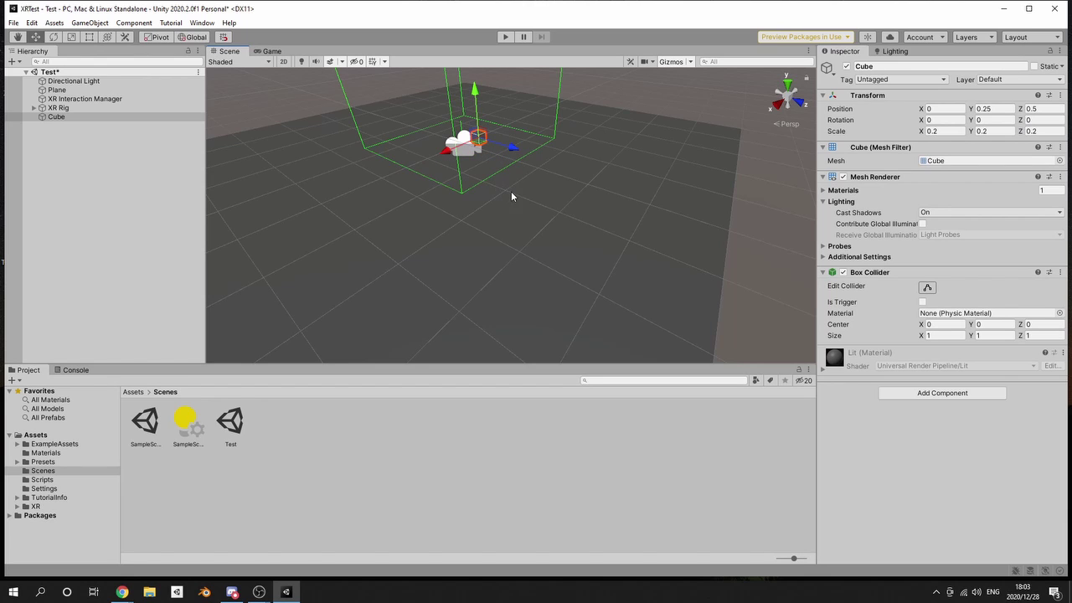
- Add an XR Grab Interactable component to the Cube
{"action": "left_click_drag", "start_coordinate": [519, 199], "coordinate": [639, 112], "text": "alt"}
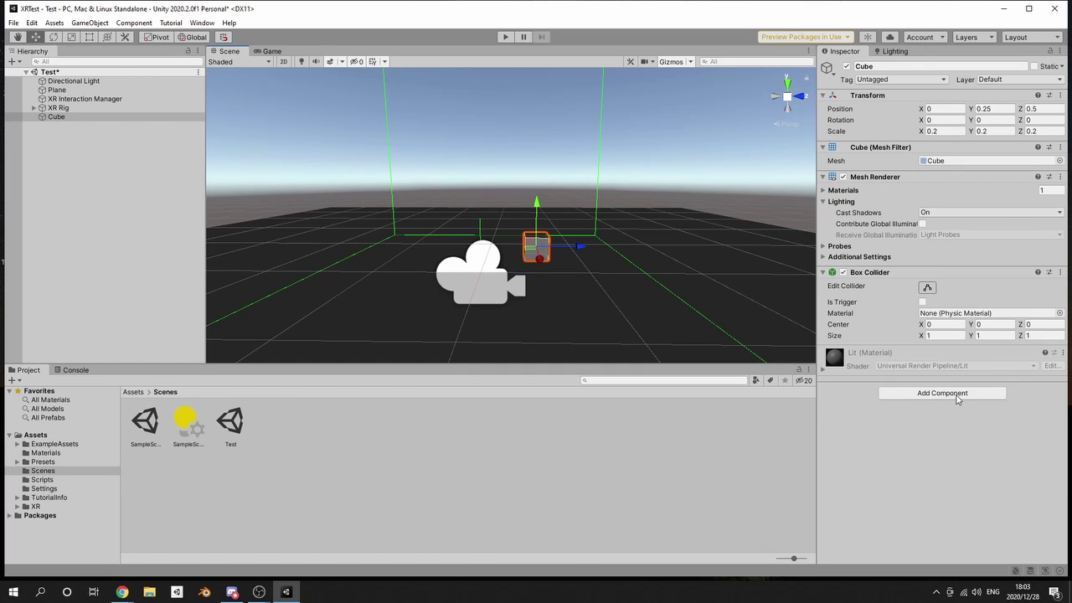
{"action": "left_click", "coordinate": [942, 393]}
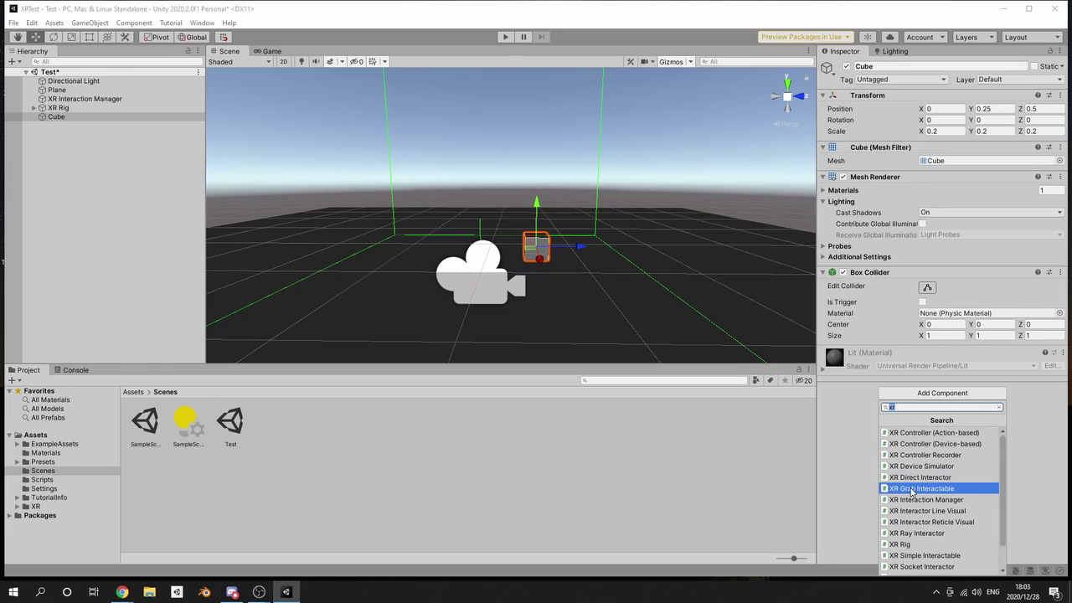
{"action": "left_click", "coordinate": [919, 491]}
- Set the mass of the Cube's Rigidbody to 1 and save the Test scene
{"action": "scroll", "coordinate": [938, 452], "scroll_direction": "down", "scroll_amount": 5}
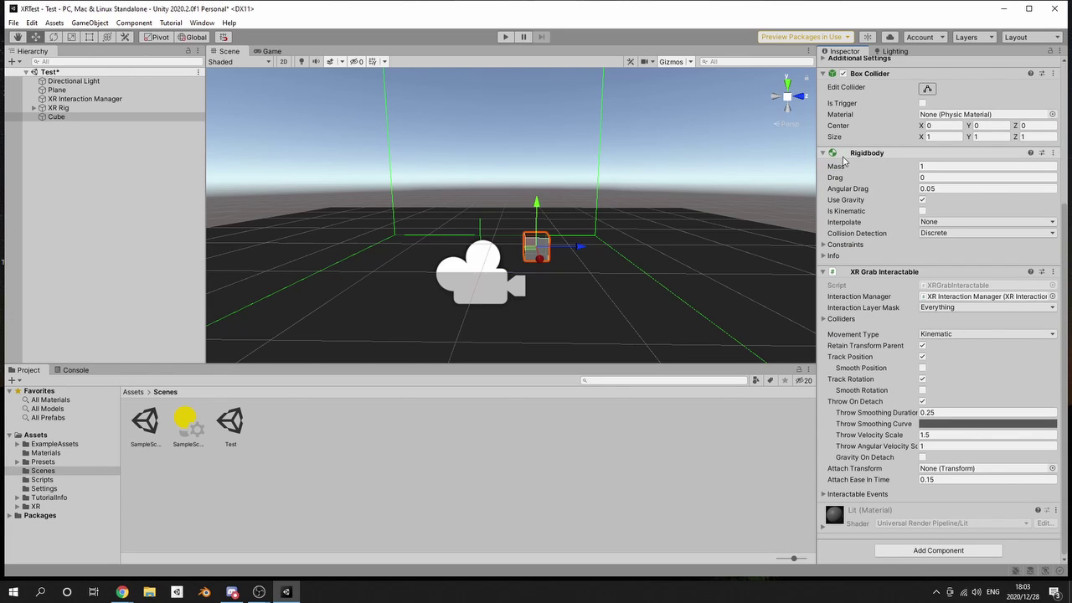
{"action": "left_click", "coordinate": [921, 166]}
{"action": "key", "text": "BackSpace"}
{"action": "type", "text": "1"}
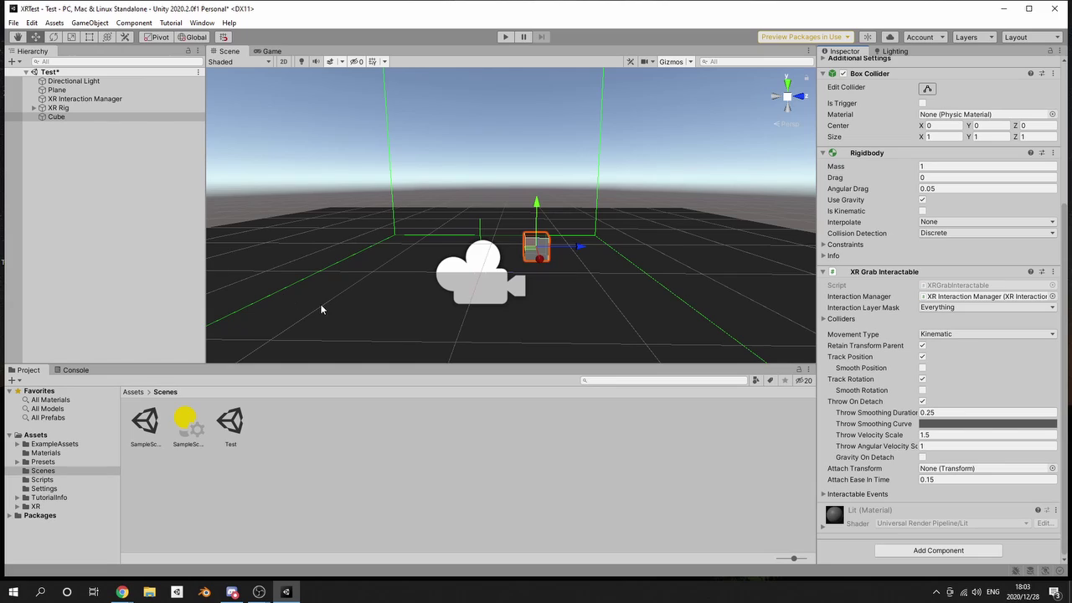
{"action": "key", "text": "ctrl+s"}
- Minimize Unity, launch the Oculus desktop app and move its window towards the middle of the desktop
{"action": "left_click", "coordinate": [1011, 9]}
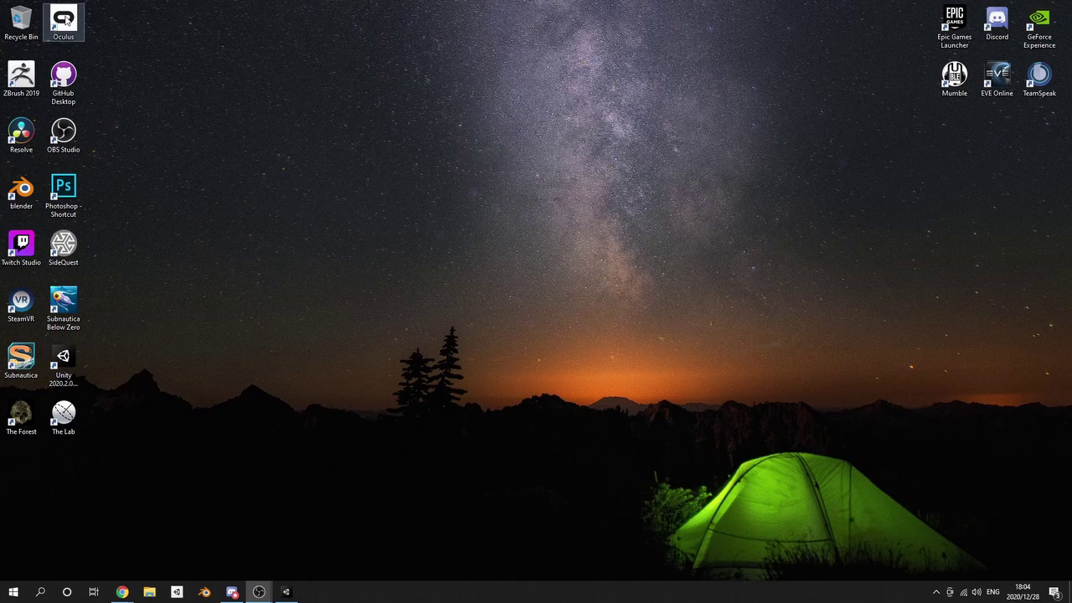
{"action": "double_click", "coordinate": [67, 24]}
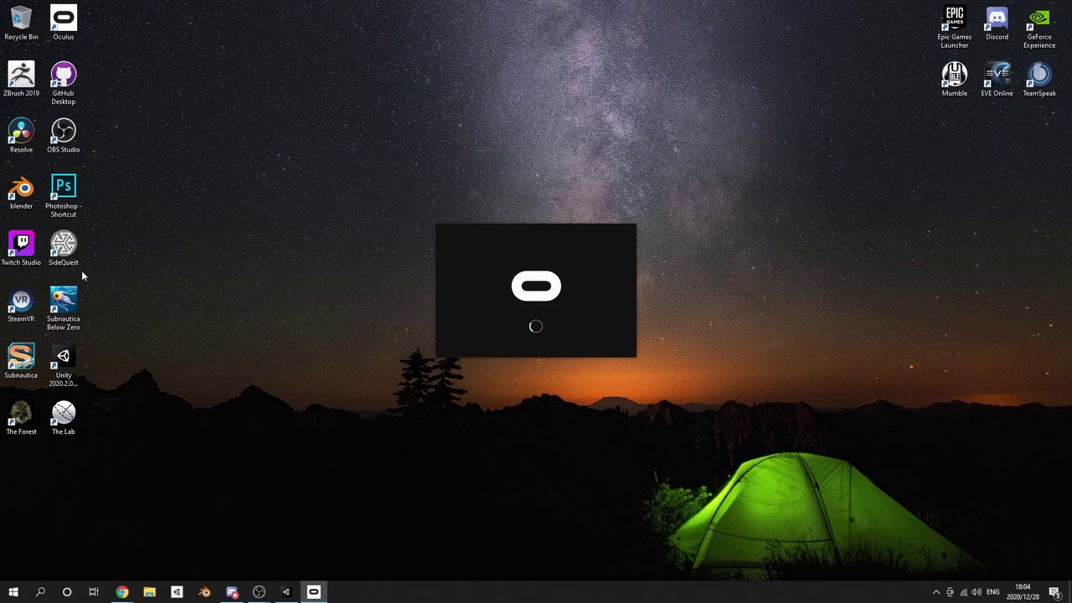
{"action": "left_click_drag", "start_coordinate": [288, 4], "coordinate": [495, 58]}
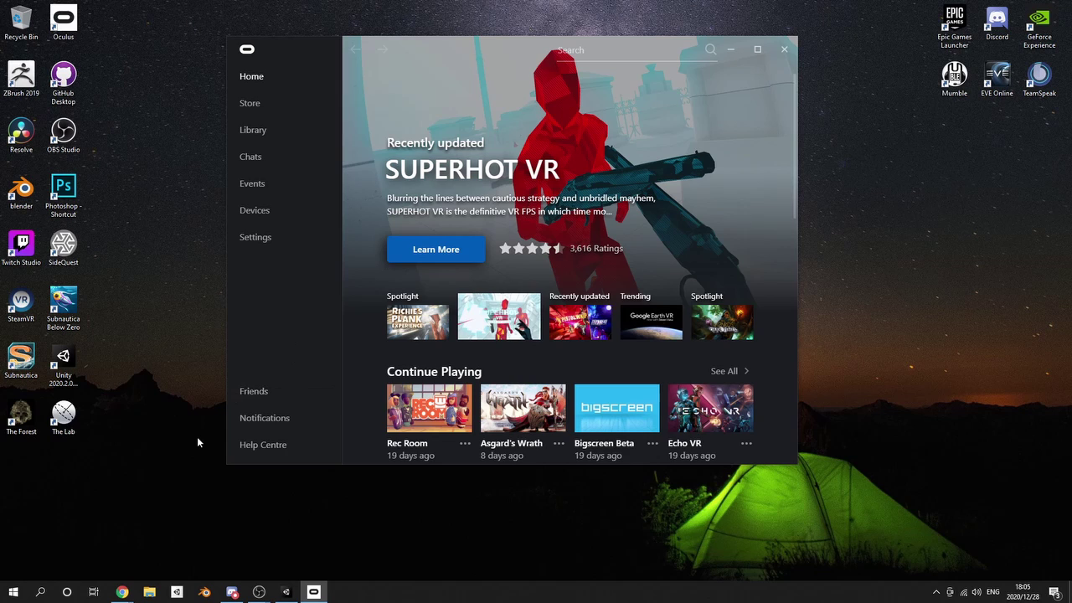
- Switch back to Unity, run the Test scene in Play mode to try it in VR, and stop playback
{"action": "left_click", "coordinate": [285, 592]}
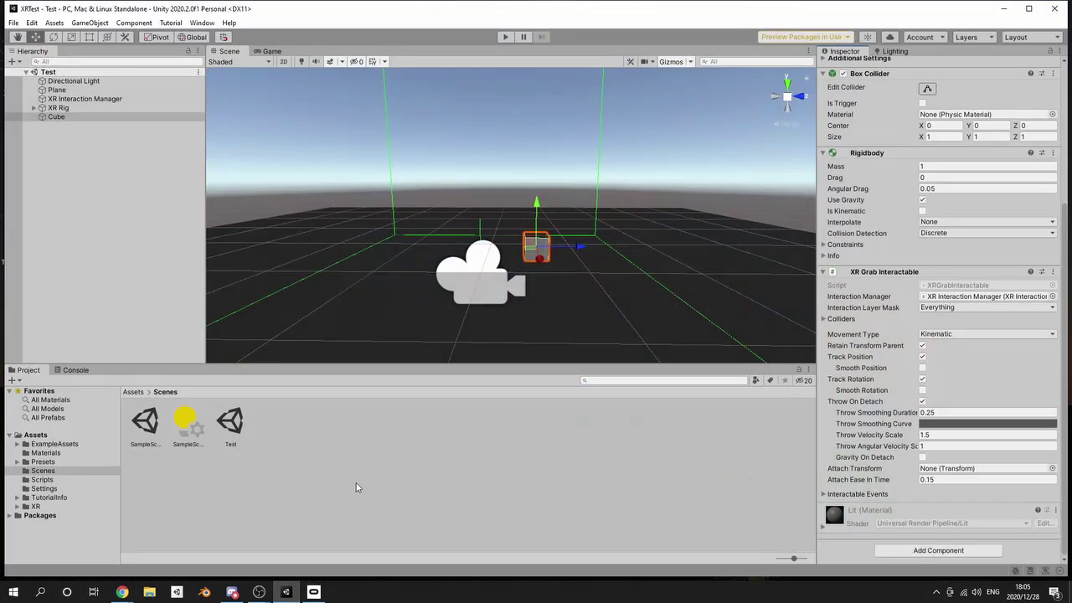
{"action": "left_click", "coordinate": [504, 37]}
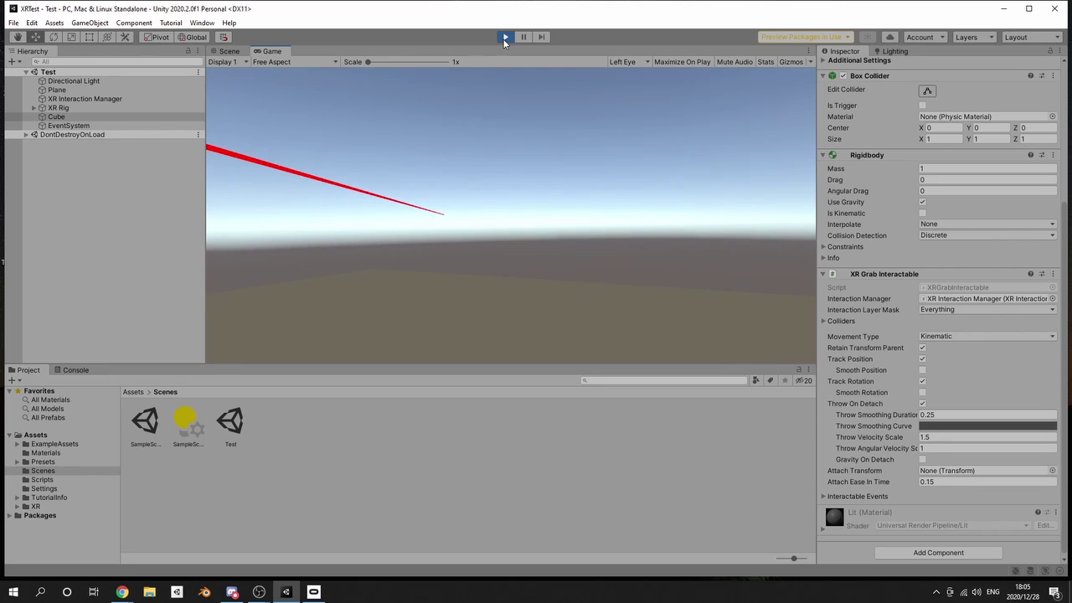
{"action": "left_click", "coordinate": [504, 37]}
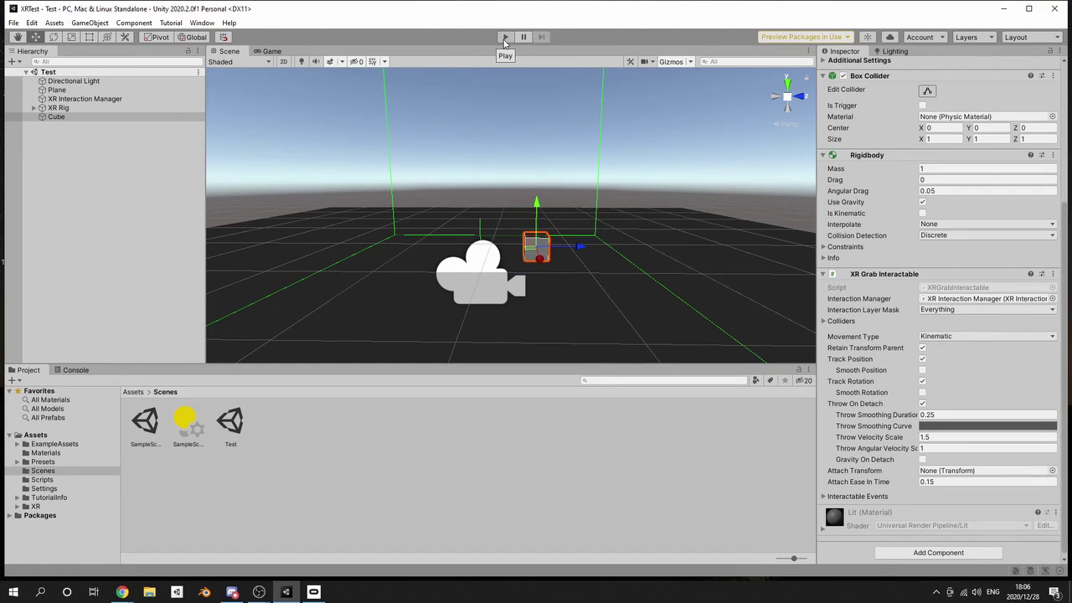